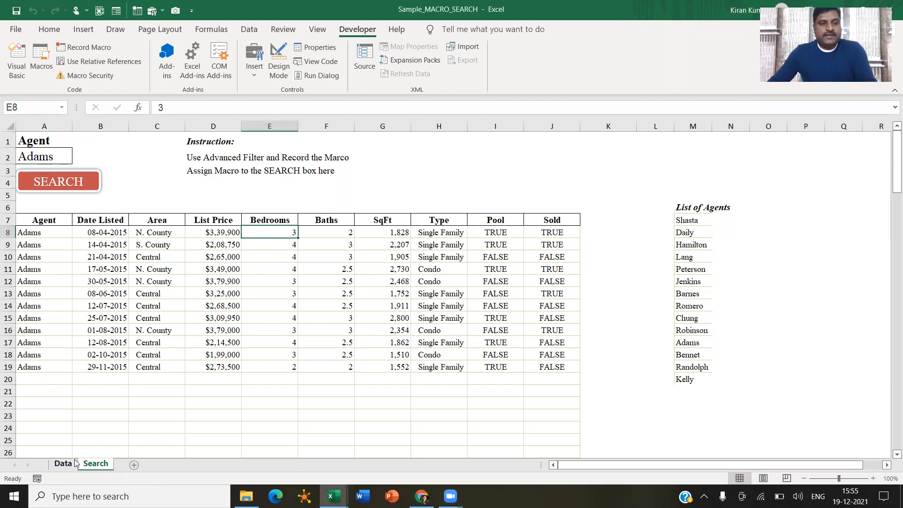
Review the property listings on the Data sheet and return to the Search sheet
click(63, 463)
scroll(75, 234, up, 20)
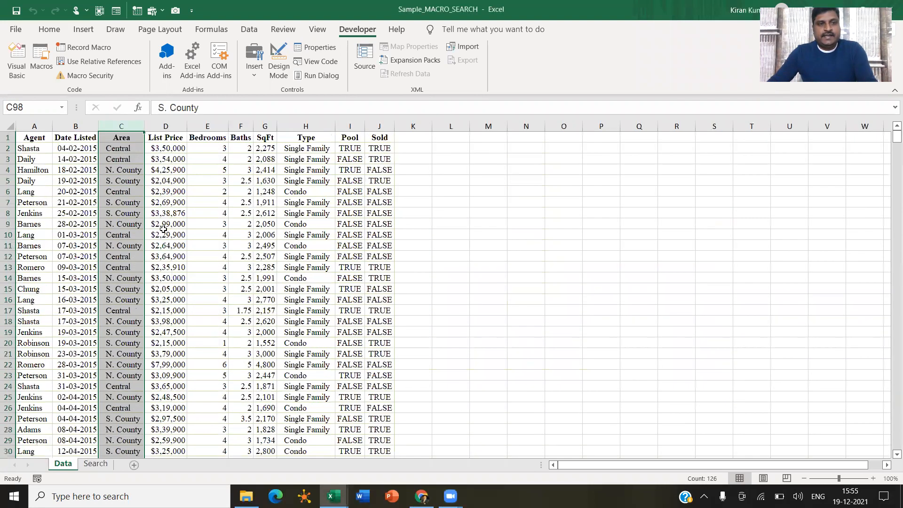
click(81, 202)
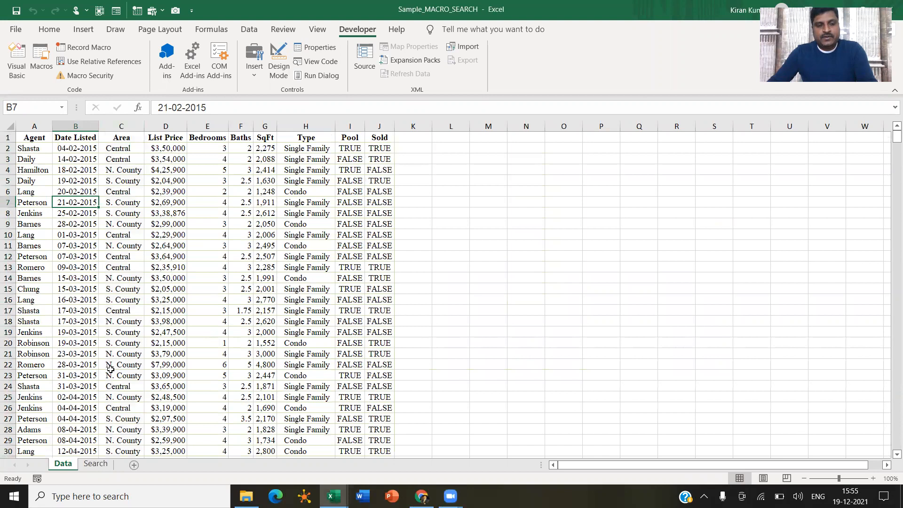
click(96, 463)
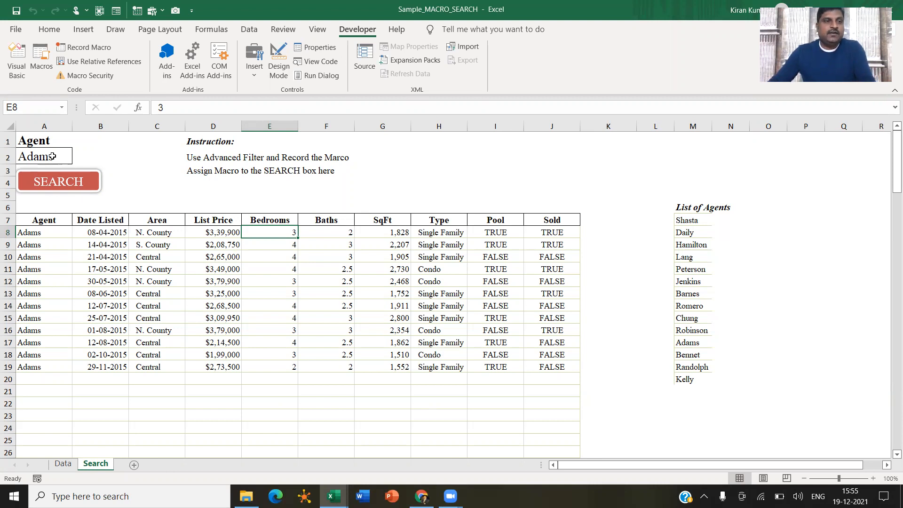
Choose a different agent in cell A2, run the SEARCH macro, and select the extracted records below the headings
click(42, 158)
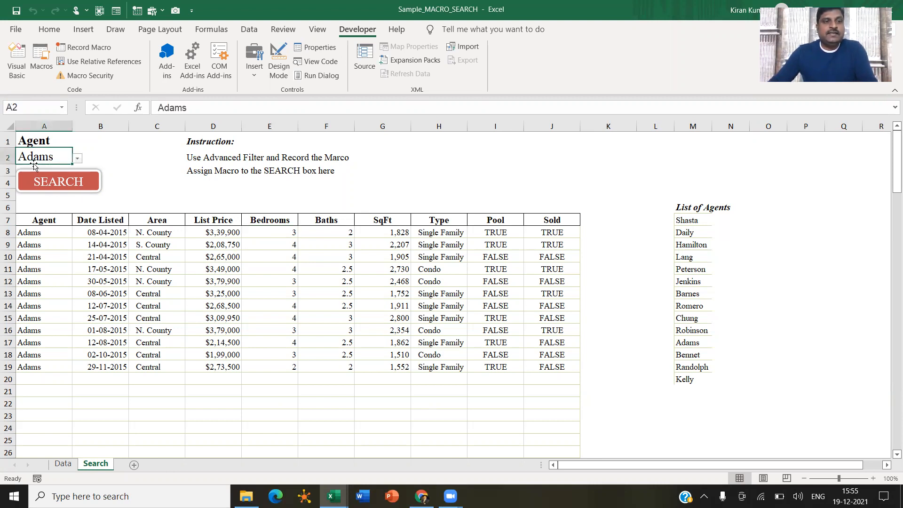
click(78, 159)
scroll(44, 188, up, 1)
click(42, 185)
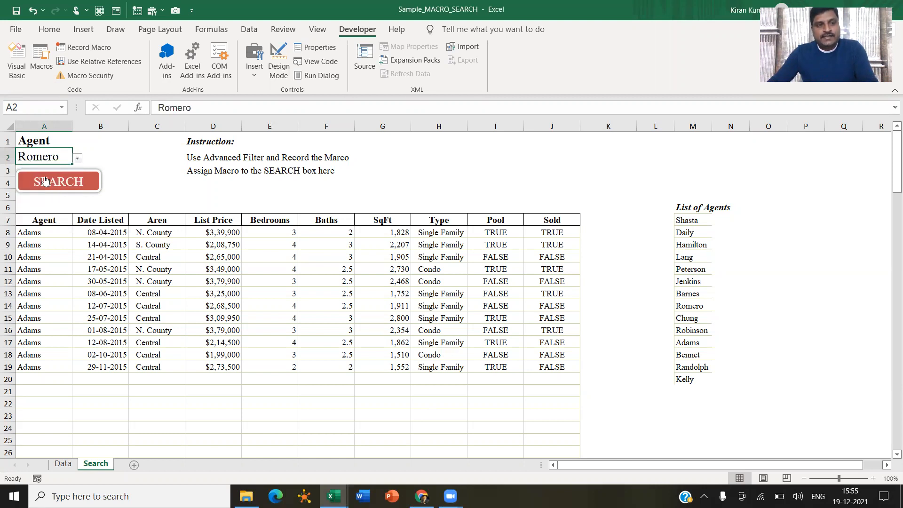
click(61, 185)
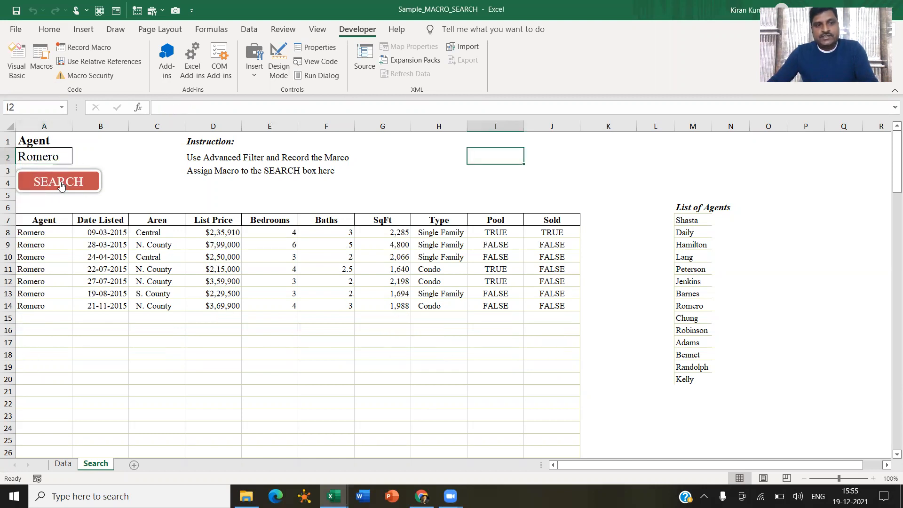
drag(32, 233, 533, 306)
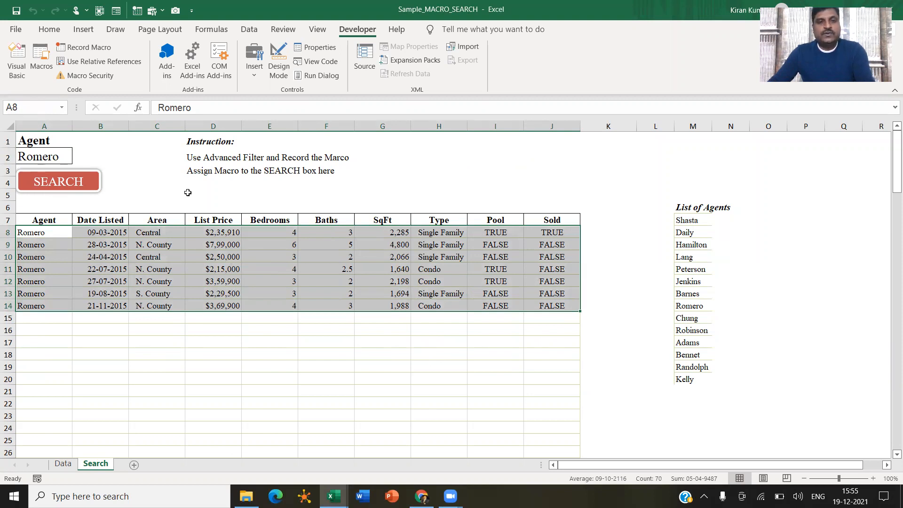
Switch to the "Search using MACROS - Practice" workbook and look over its Search and Data sheets
key(alt+Tab)
key(alt+Tab)
key(alt+Tab)
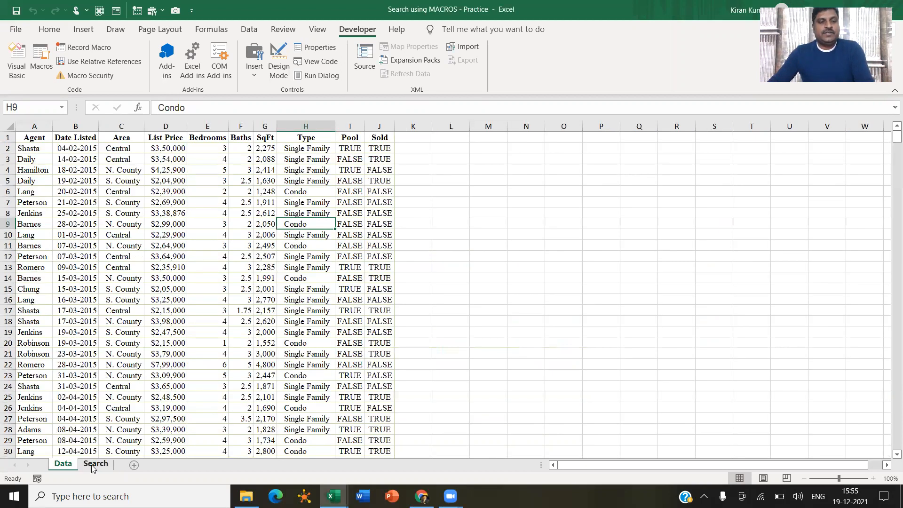
click(96, 463)
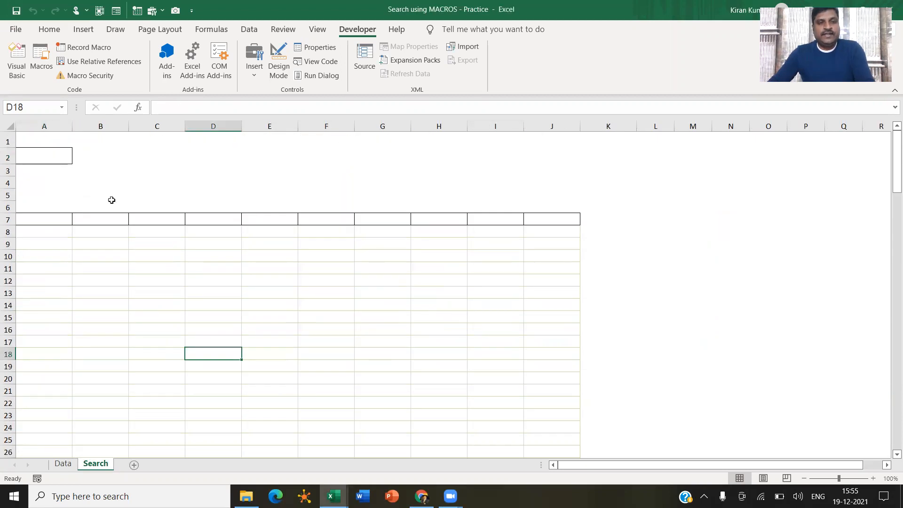
click(61, 464)
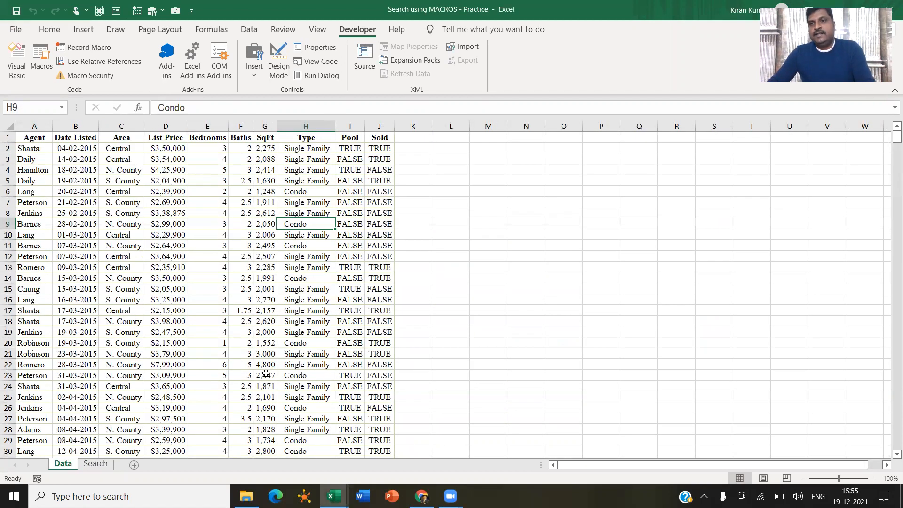
click(49, 29)
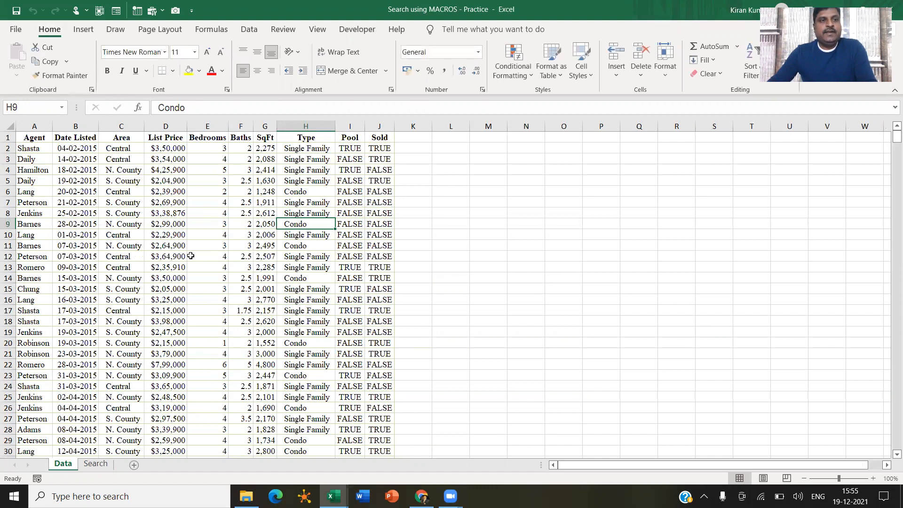
Examine the column headings on the Data sheet against the blank layout of the Search sheet
click(35, 138)
click(96, 138)
click(170, 137)
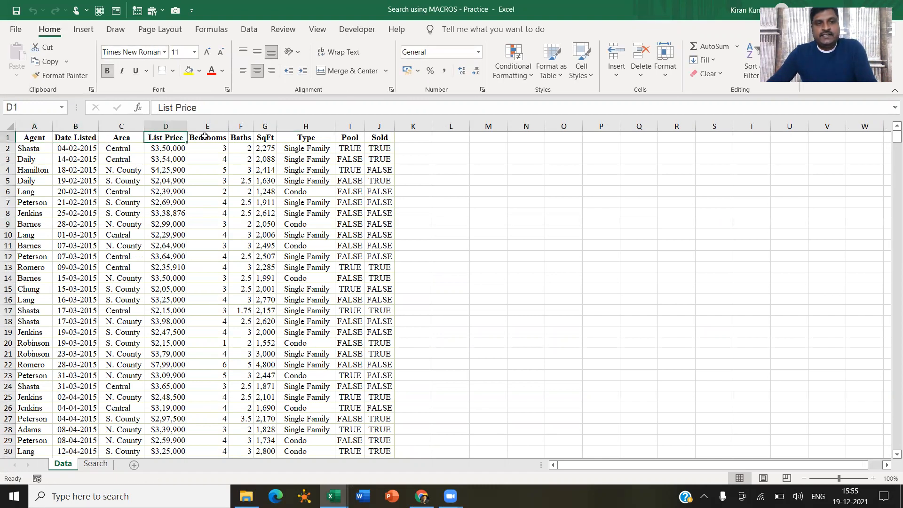
click(206, 137)
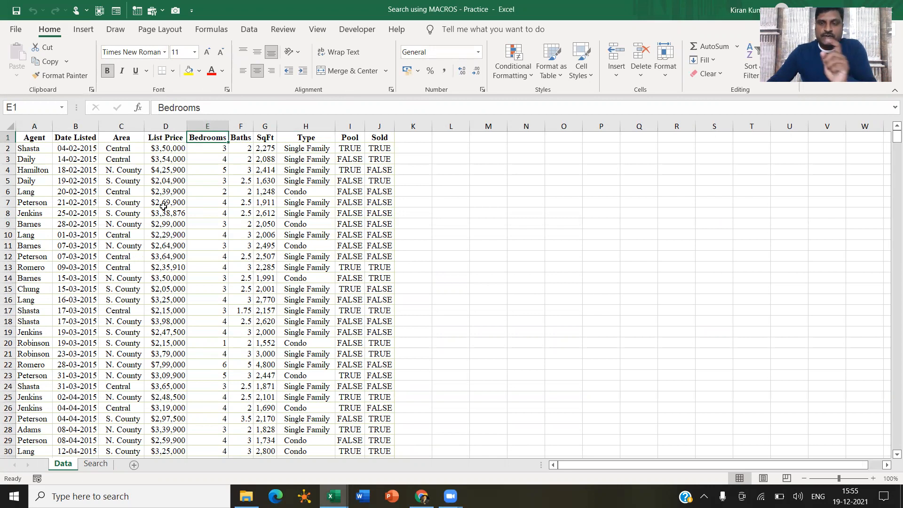
click(96, 464)
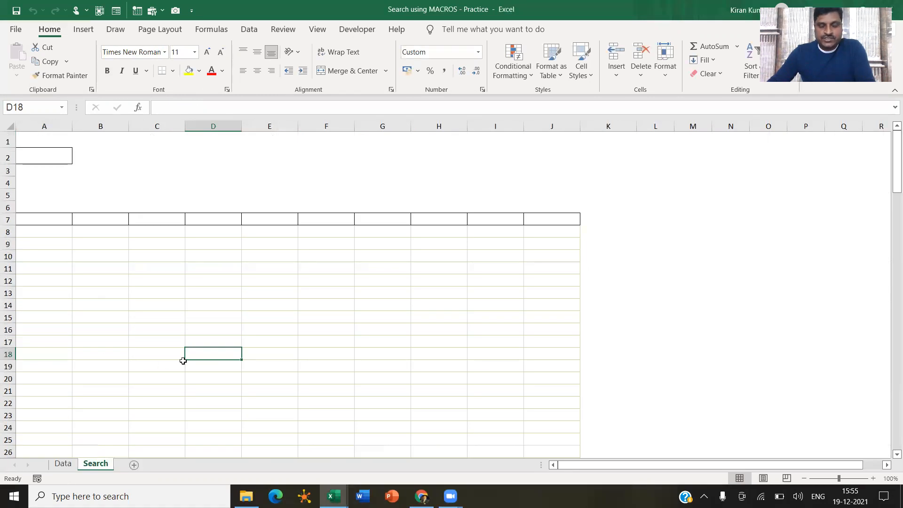
Copy the Data sheet's header row, Agent through Sold, into row 7 of the Search sheet starting at A7
click(58, 466)
drag(33, 138, 364, 138)
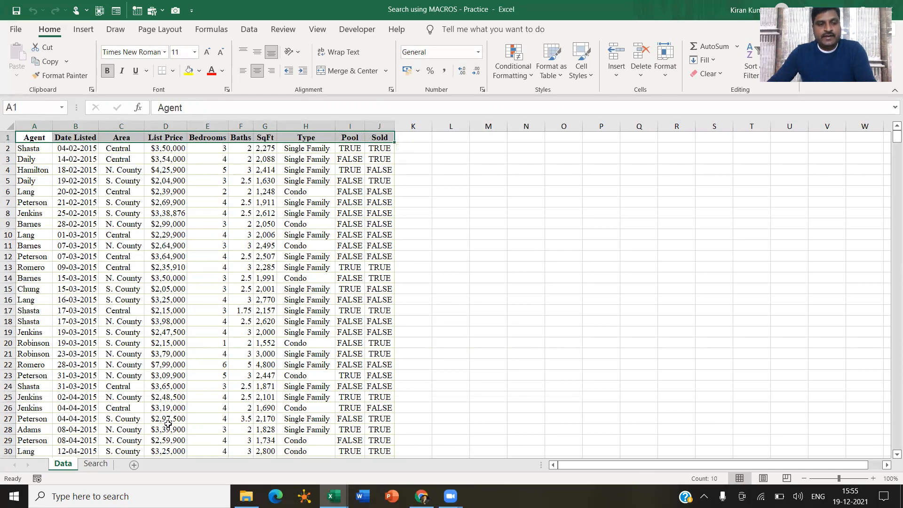
key(ctrl+c)
click(95, 464)
click(42, 219)
key(ctrl+v)
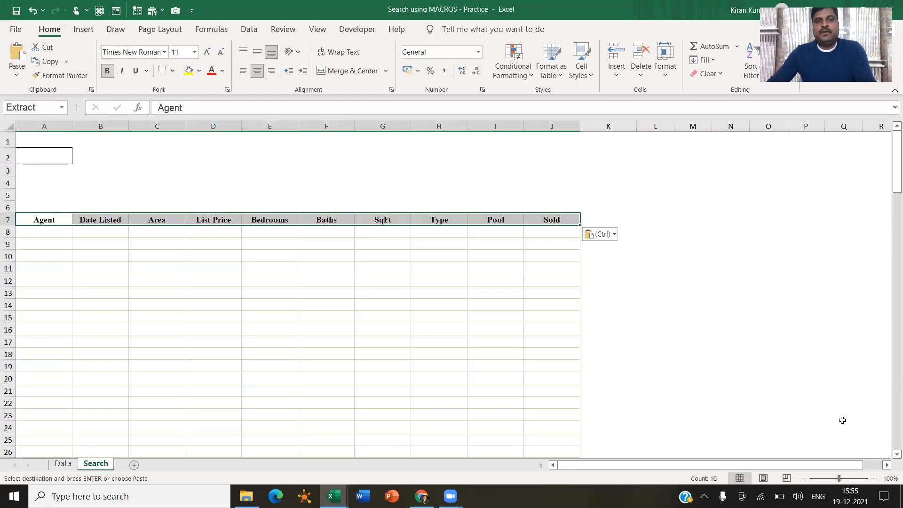
On the Search sheet, enter the heading Agent in A1 and an agent's name from the Data sheet in A2
click(51, 141)
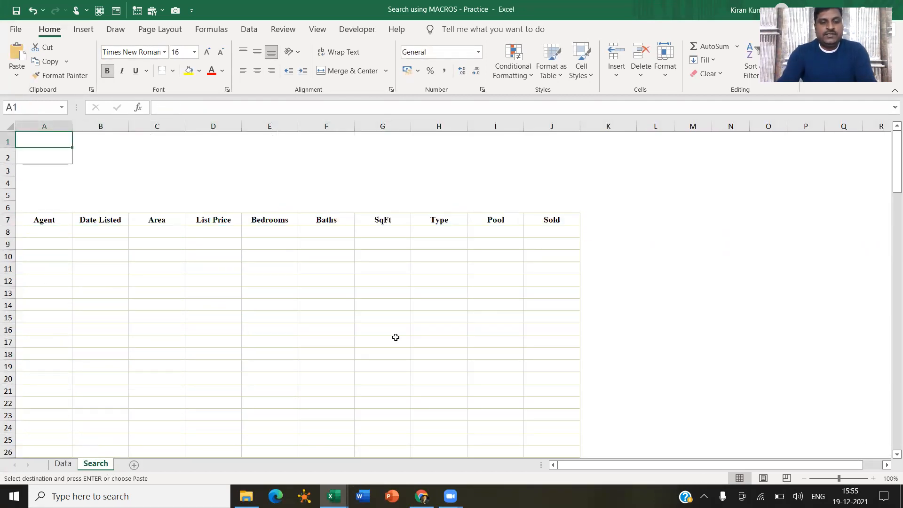
text(Agent)
key(Return)
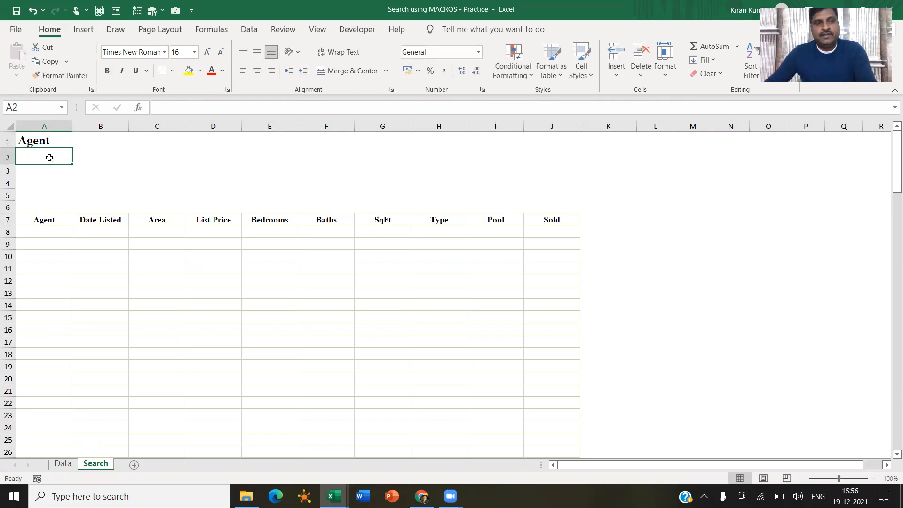
click(60, 466)
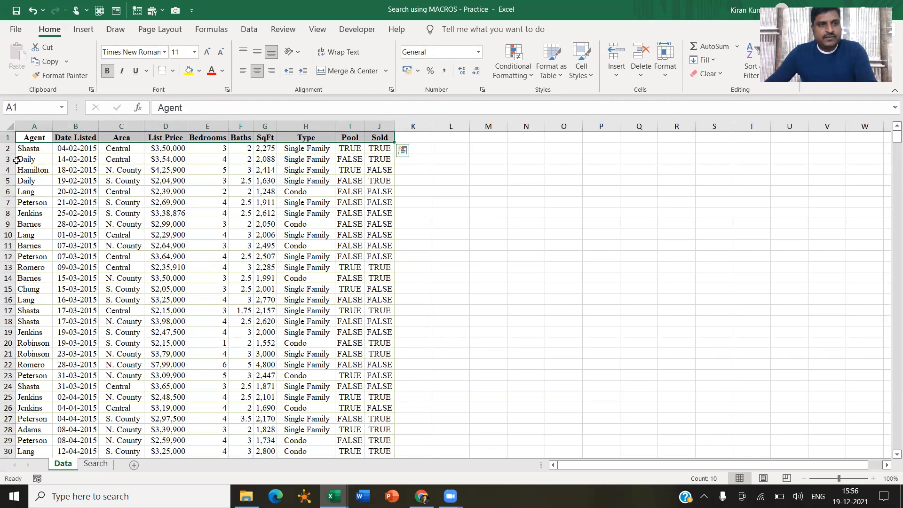
click(97, 465)
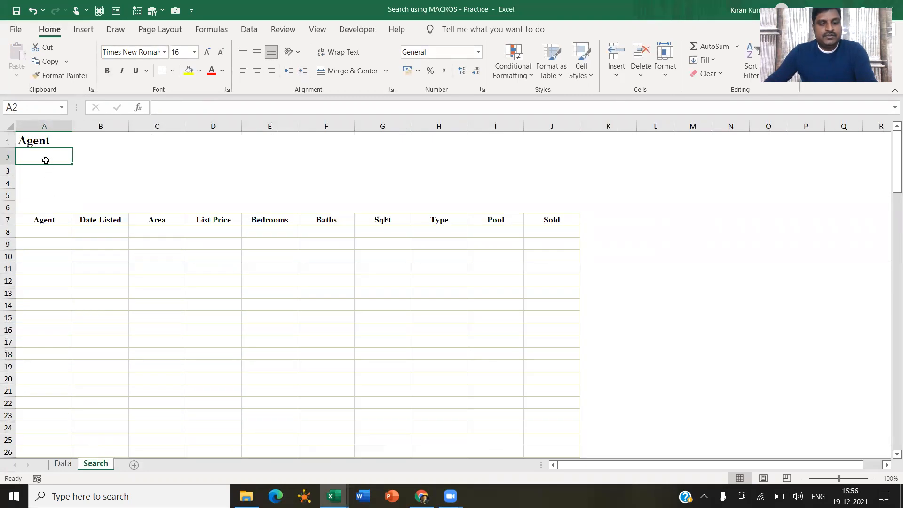
text(Daily)
key(Return)
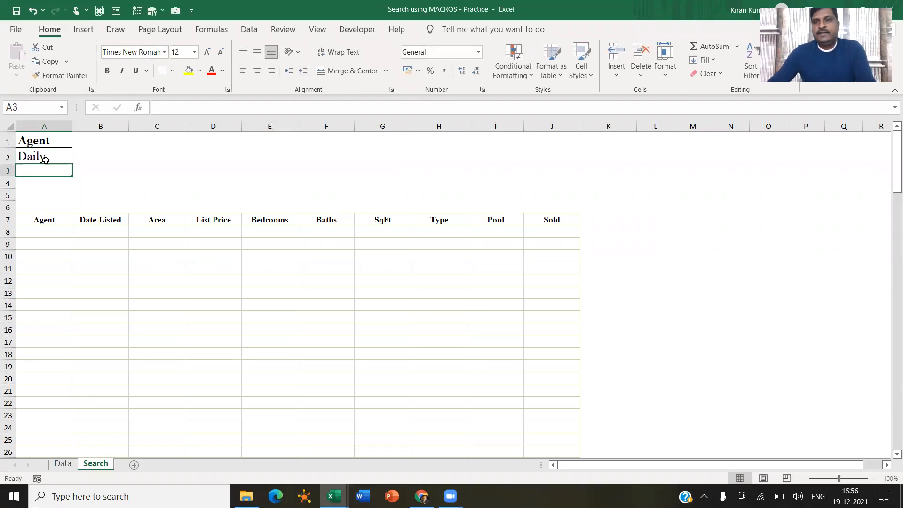
click(45, 160)
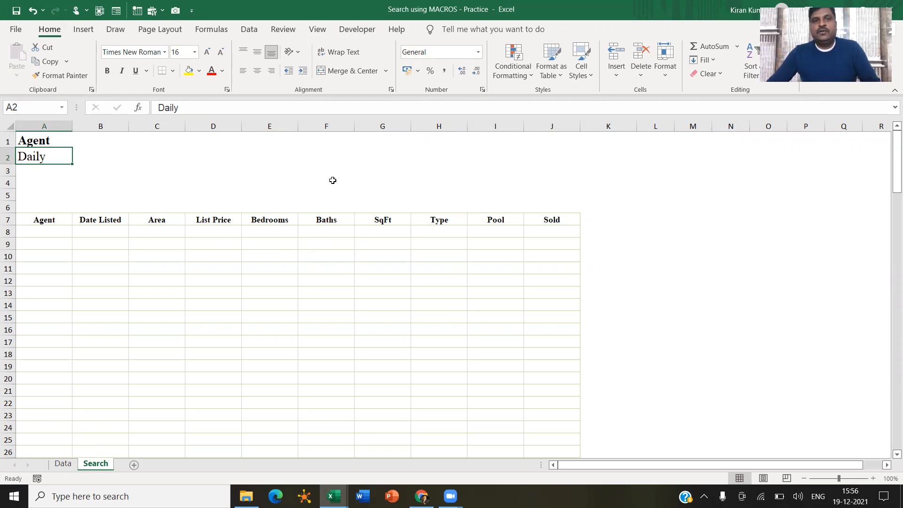
Check in the Customize Ribbon options that Developer is enabled among the main tabs
click(352, 29)
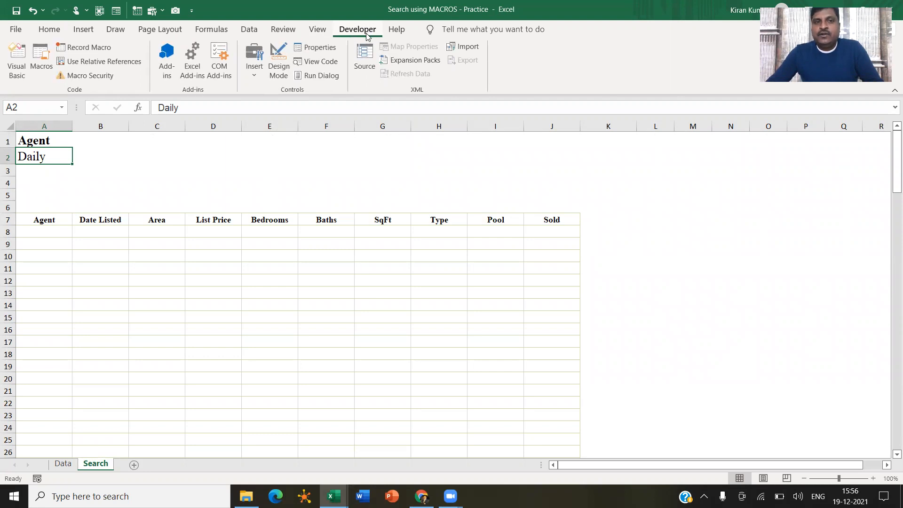
click(16, 30)
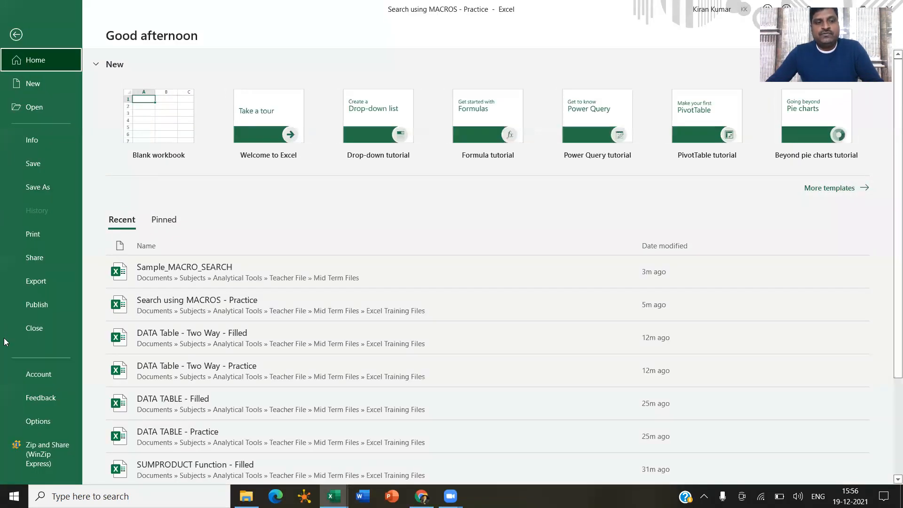
click(22, 427)
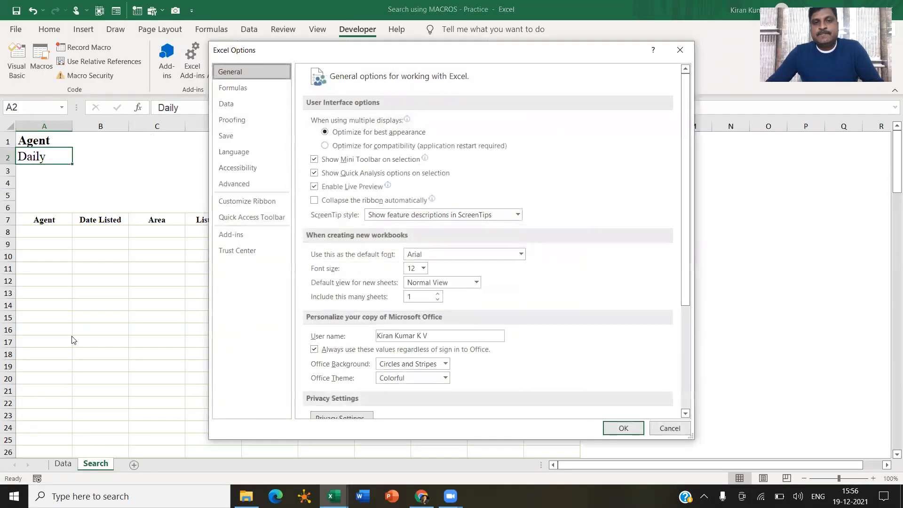
click(229, 203)
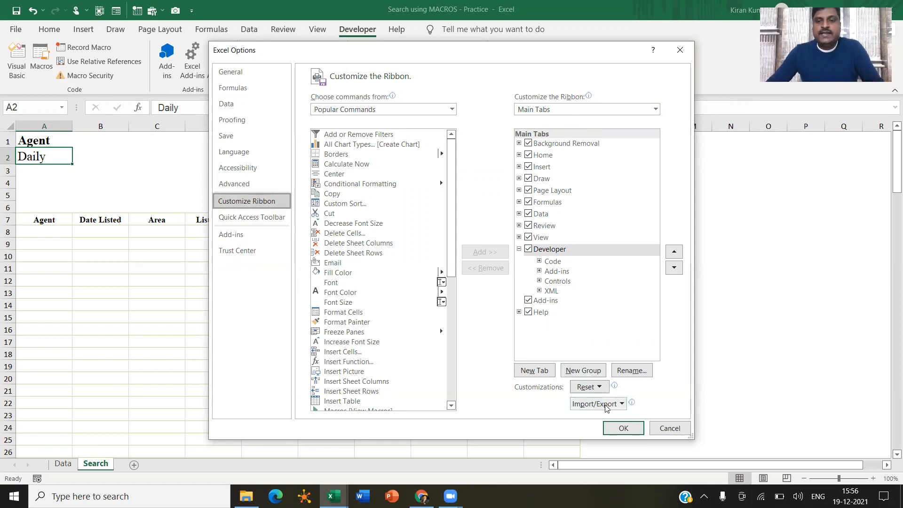
click(625, 427)
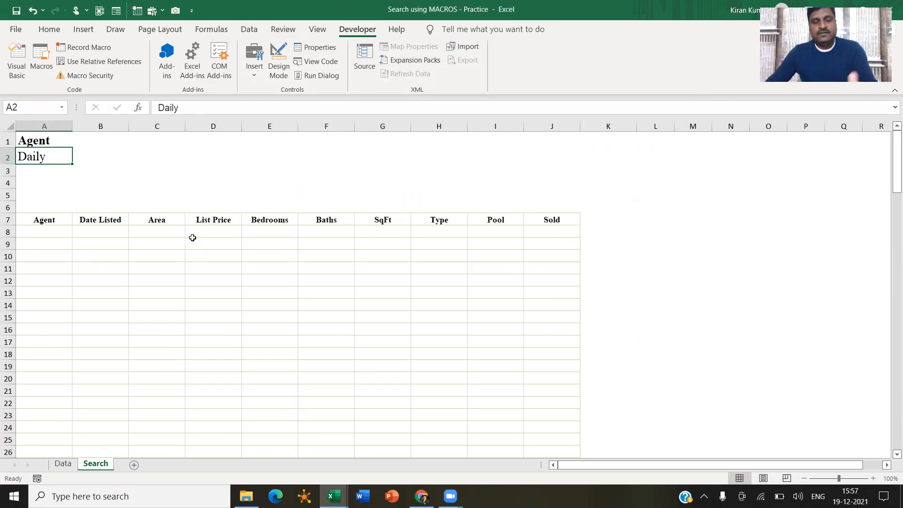
Start recording a macro named DataFilter, stored in this workbook
click(86, 47)
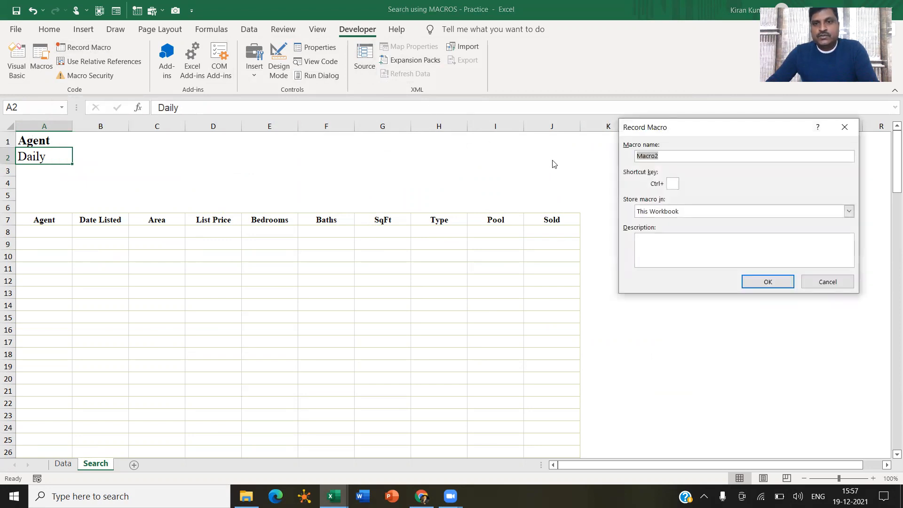
text(DataFilter)
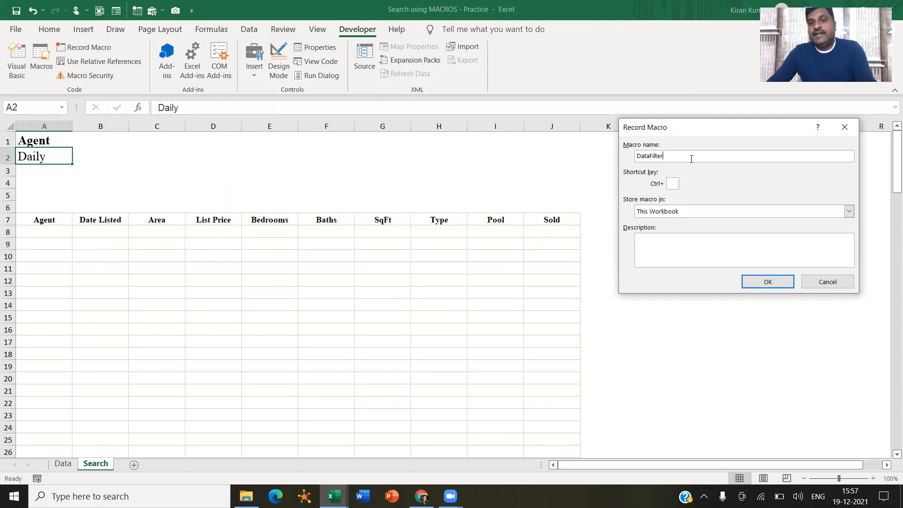
click(755, 282)
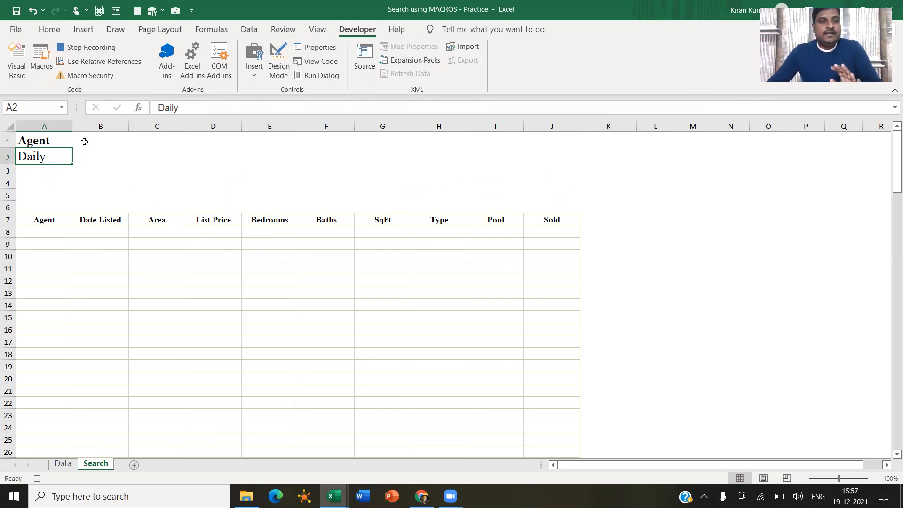
Set up an Advanced Filter that copies to another location, with the Data sheet's A1:J126 as the list range
click(284, 155)
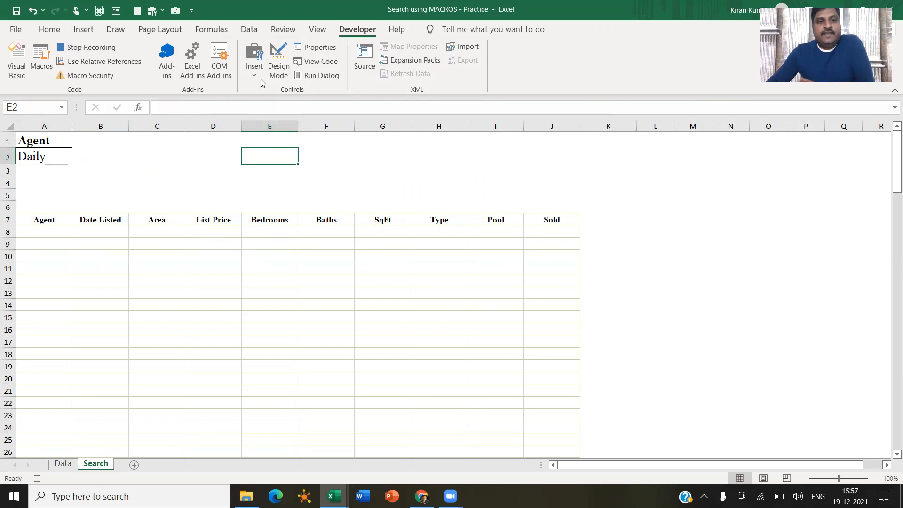
click(248, 30)
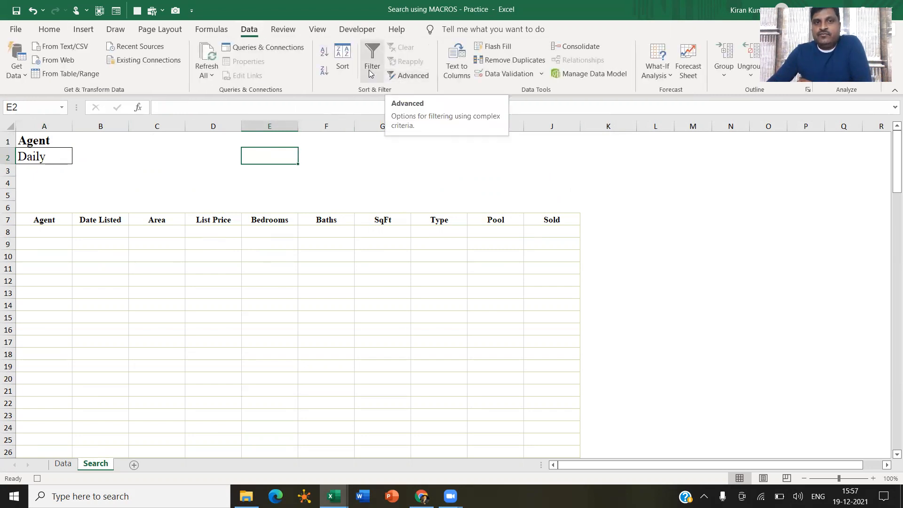
click(405, 78)
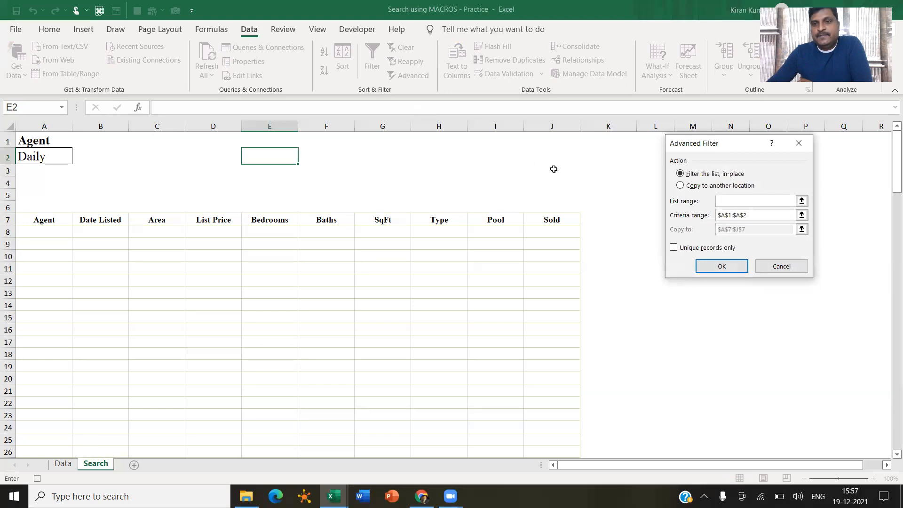
click(680, 186)
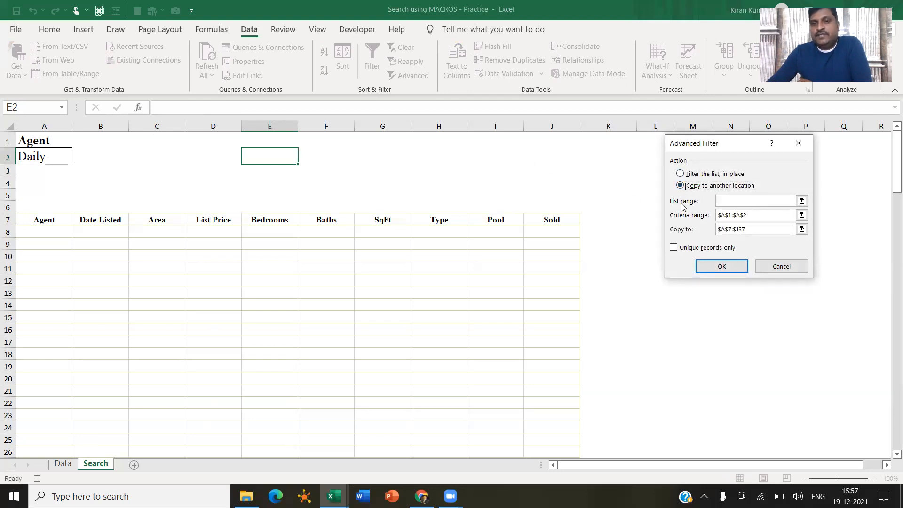
click(724, 202)
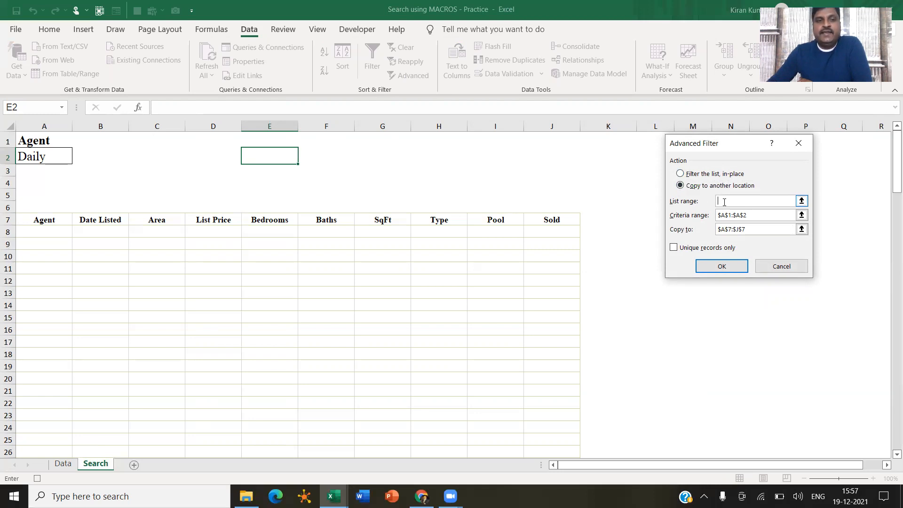
click(63, 464)
click(43, 137)
key(ctrl+shift+Right)
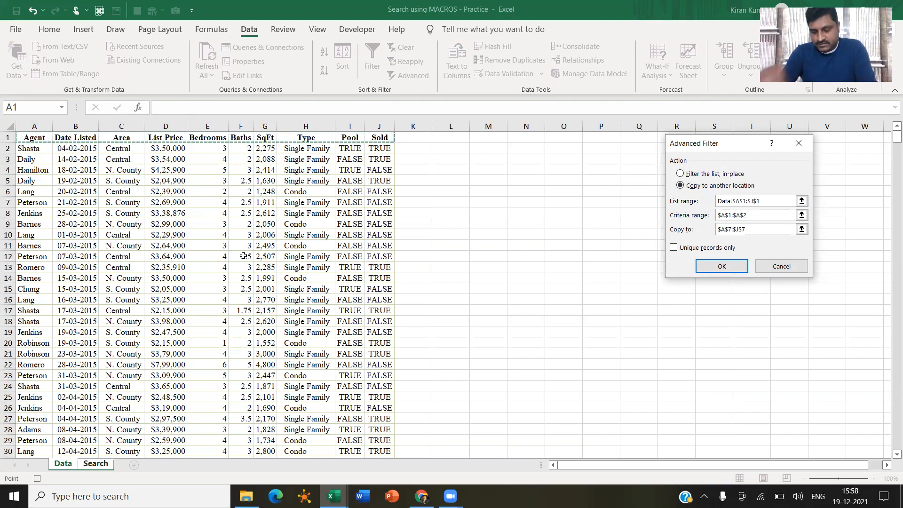
key(ctrl+shift+Down)
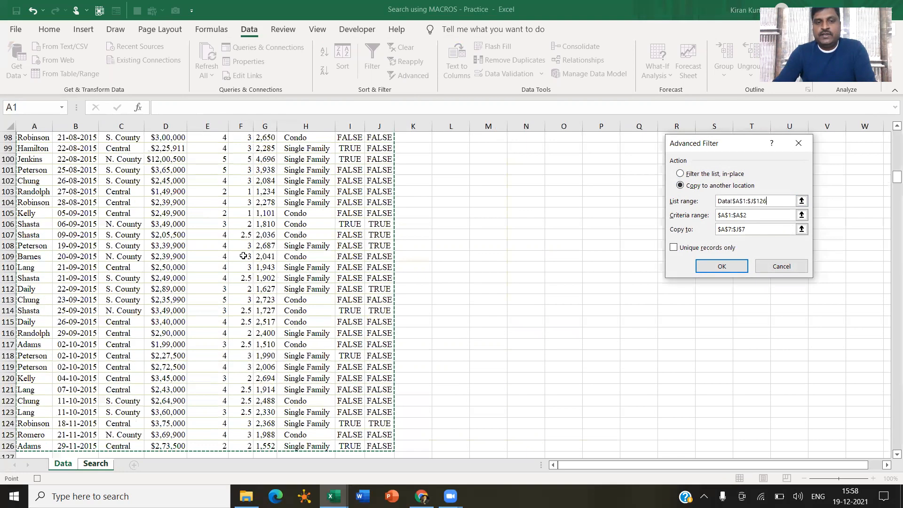
Apply the filter with criteria range A1:A2 and copy-to range A7:J7 on the Search sheet, and stop the macro recording
key(Tab)
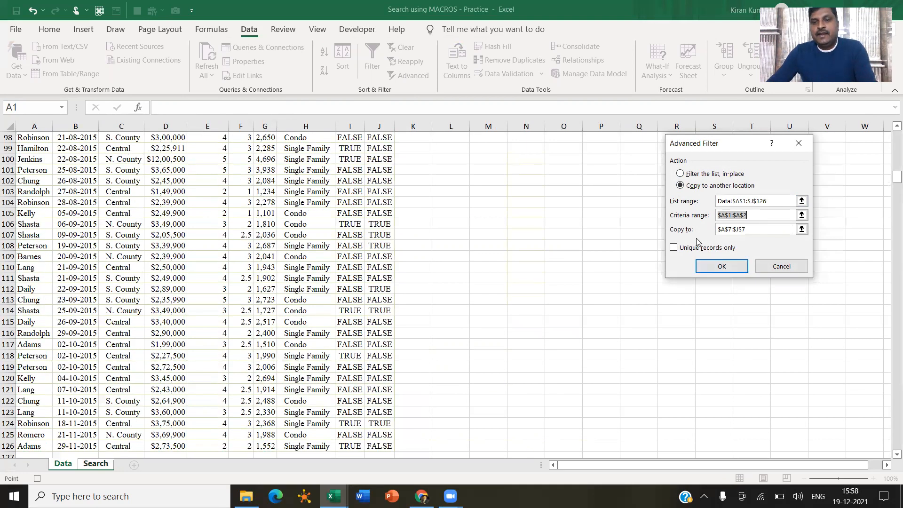
drag(42, 139, 37, 157)
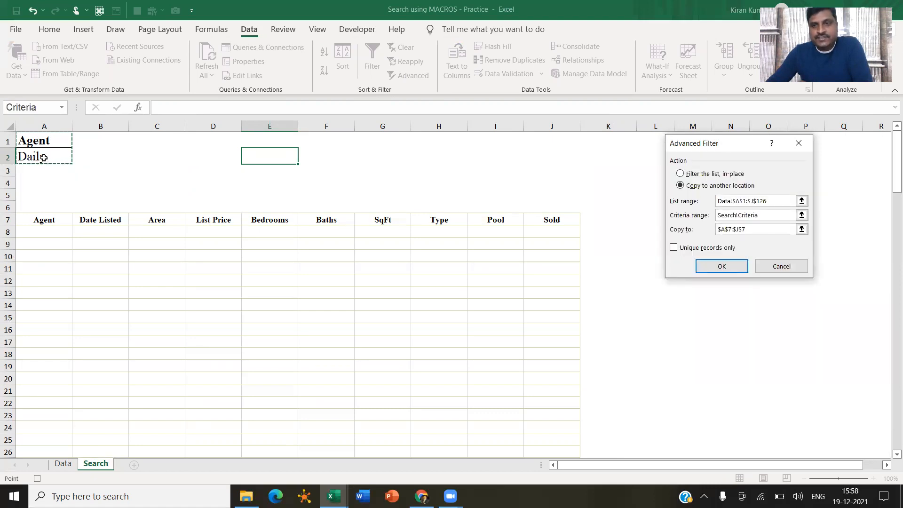
key(Tab)
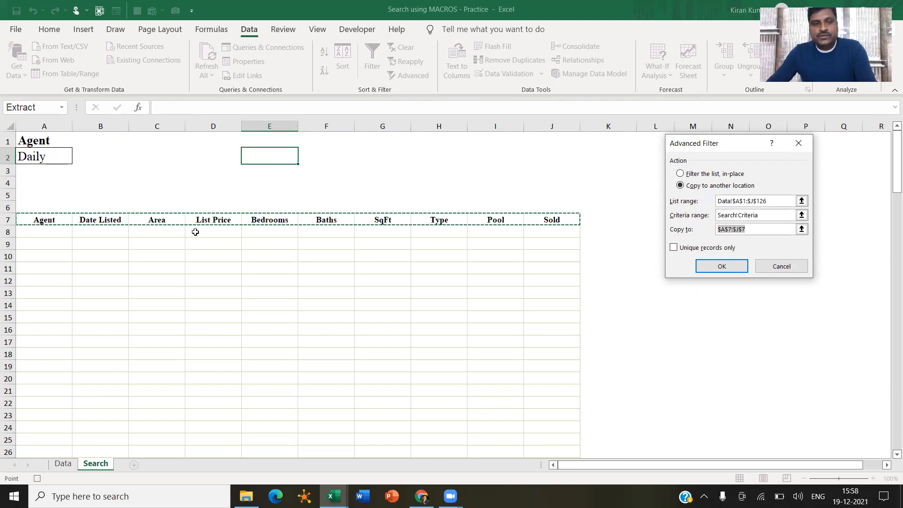
drag(57, 219, 571, 226)
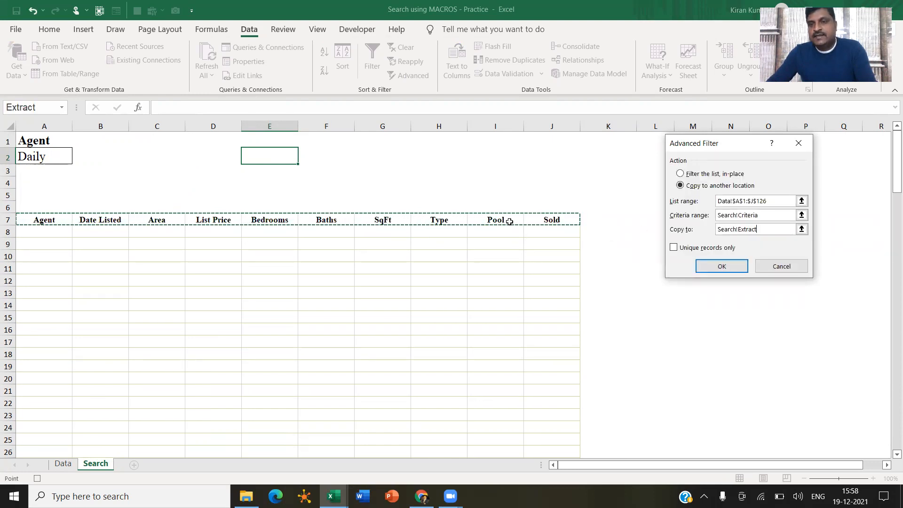
click(710, 267)
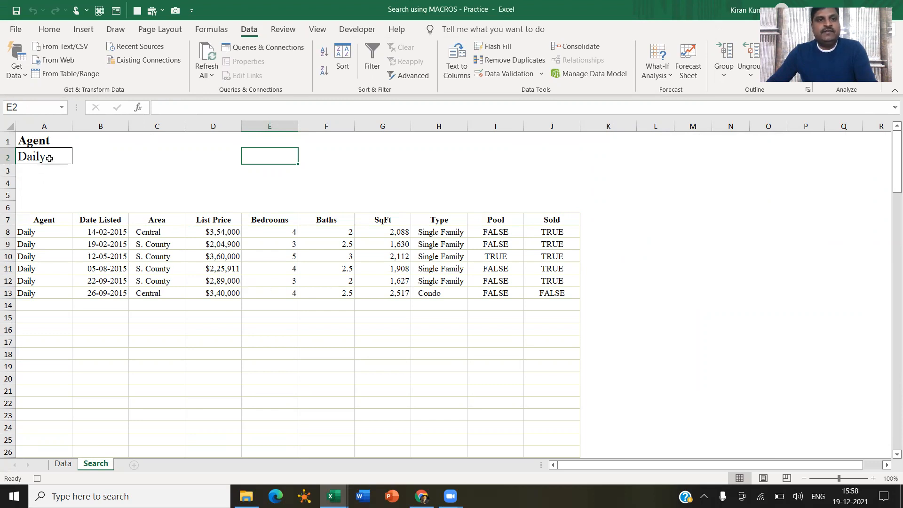
click(357, 29)
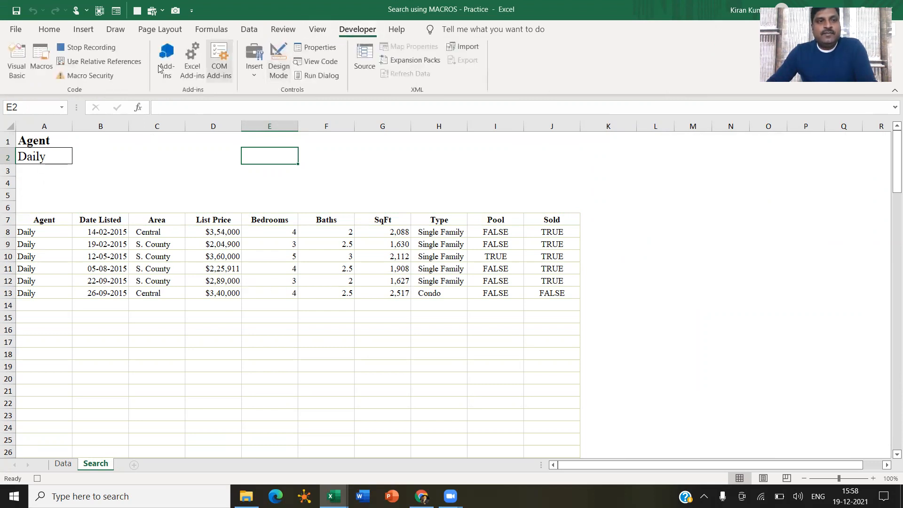
click(85, 47)
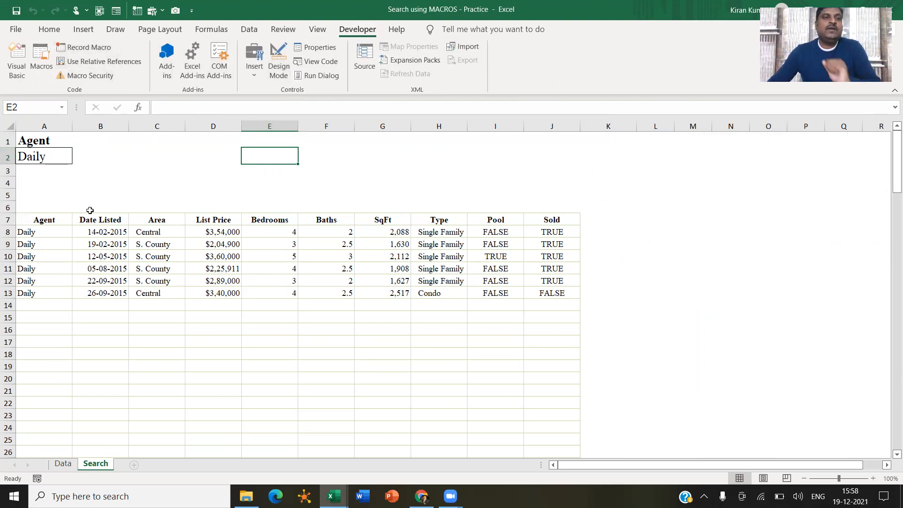
Replace the agent criterion in A2 of the Search sheet with another agent's name from the Data sheet
click(62, 463)
click(36, 215)
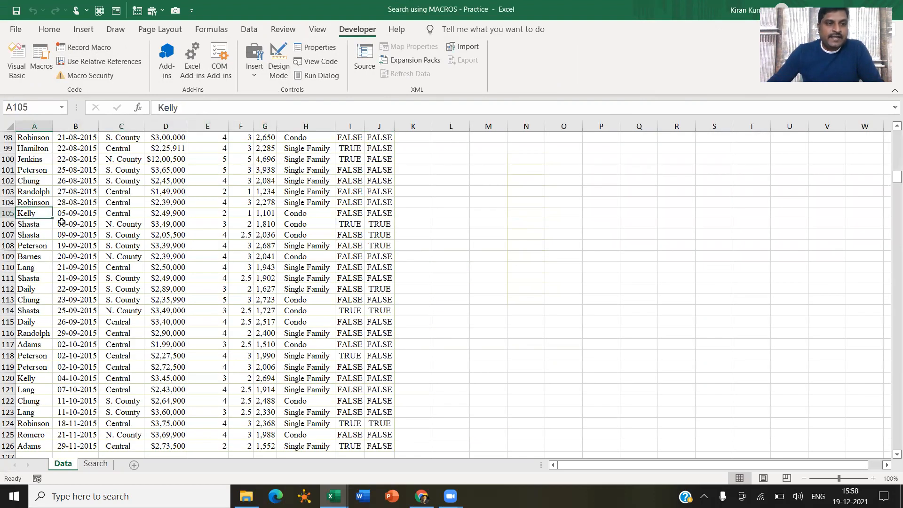
click(96, 464)
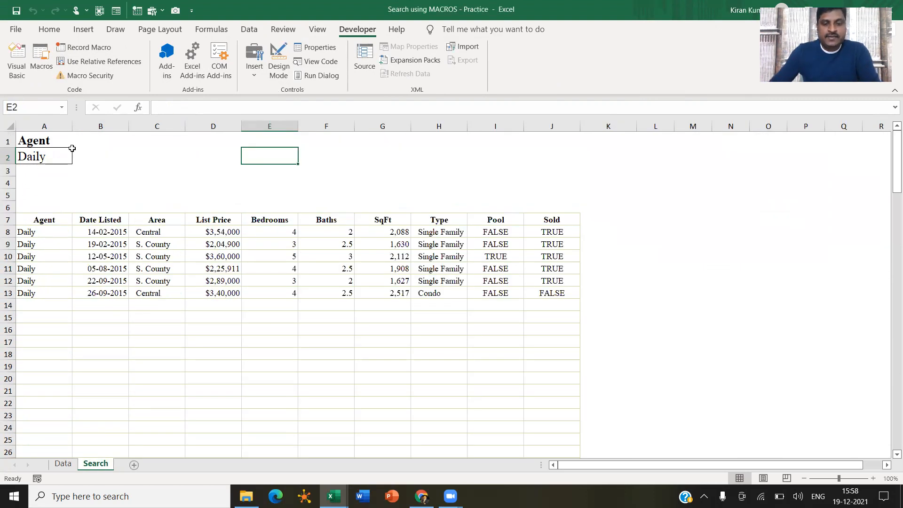
text(K)
key(Escape)
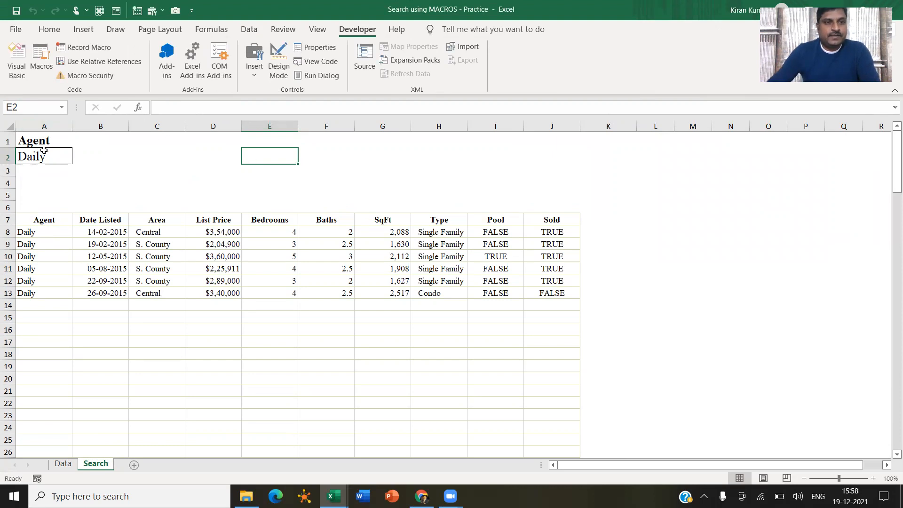
click(57, 150)
text(Kelly)
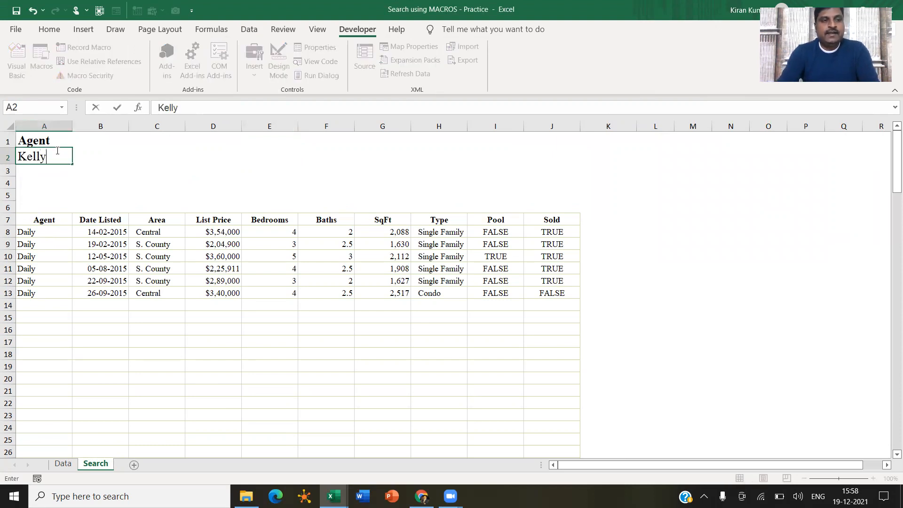
key(Return)
click(56, 152)
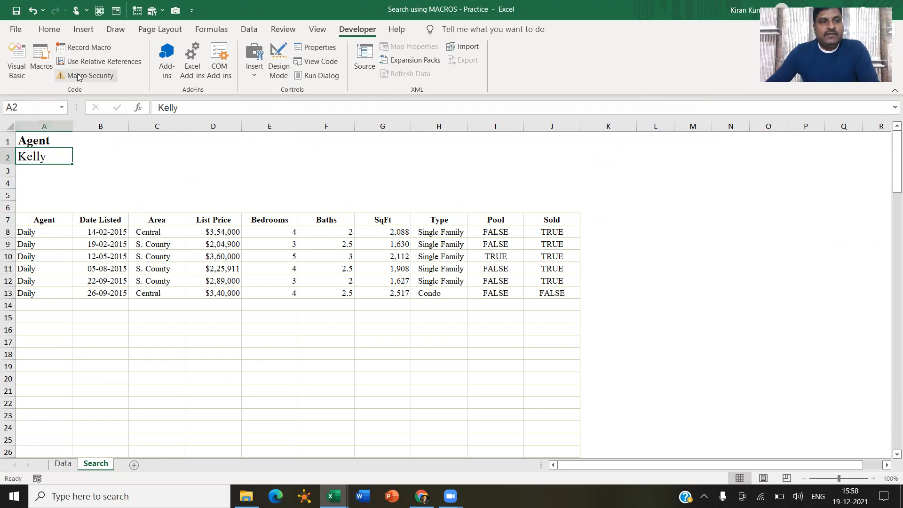
Run the DataFilter macro for the new agent and select the extracted records in A8:J11
click(37, 56)
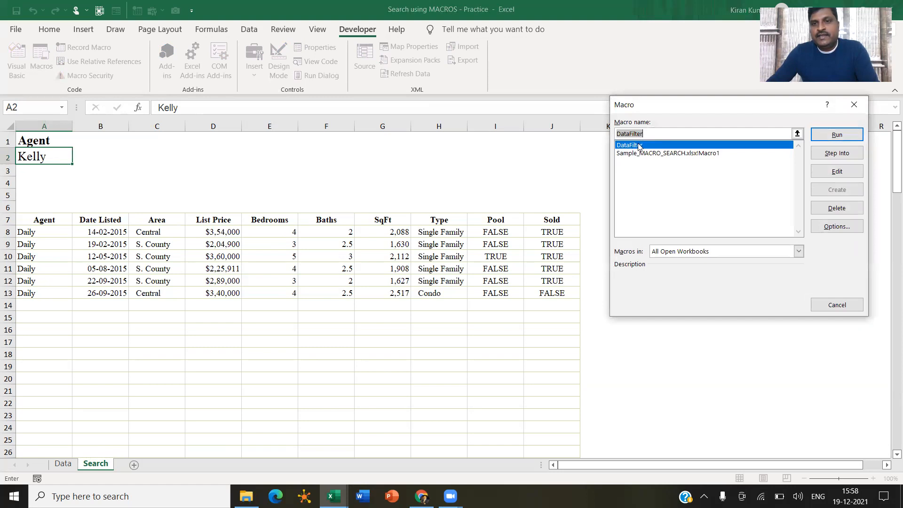
click(837, 134)
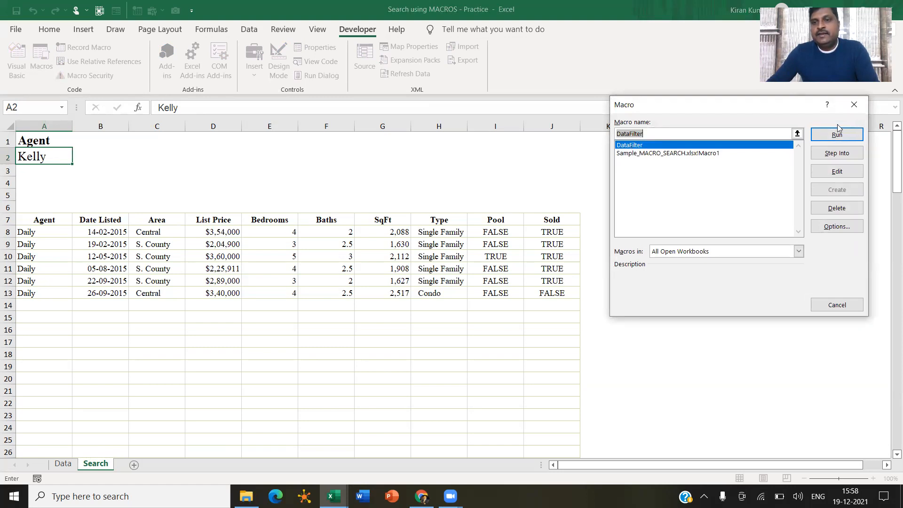
drag(41, 232, 530, 264)
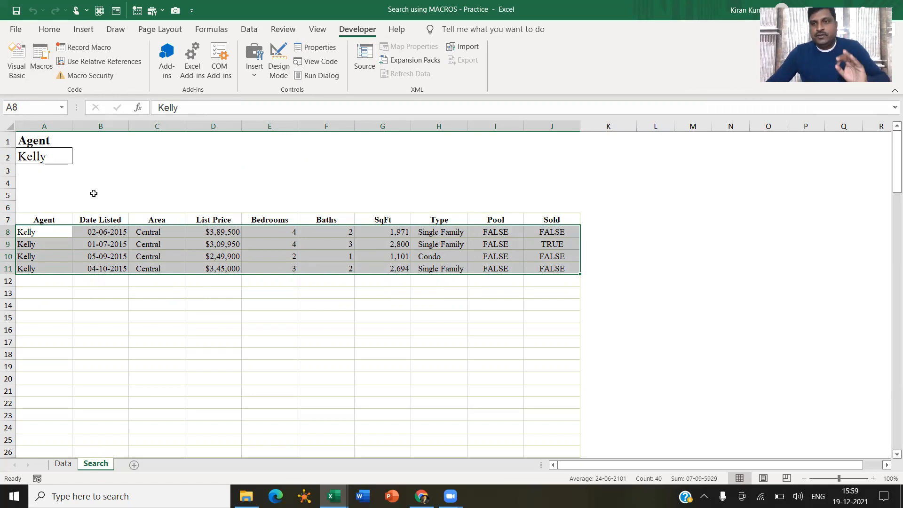
Draw a rounded rectangle below the agent criterion, across rows 3 and 4, and give it a green shape style
click(87, 35)
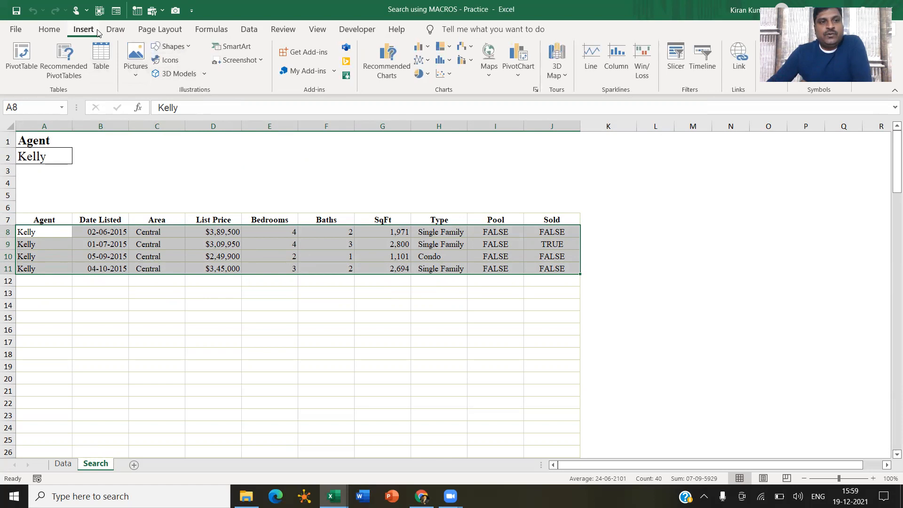
click(171, 46)
click(209, 78)
drag(20, 168, 99, 189)
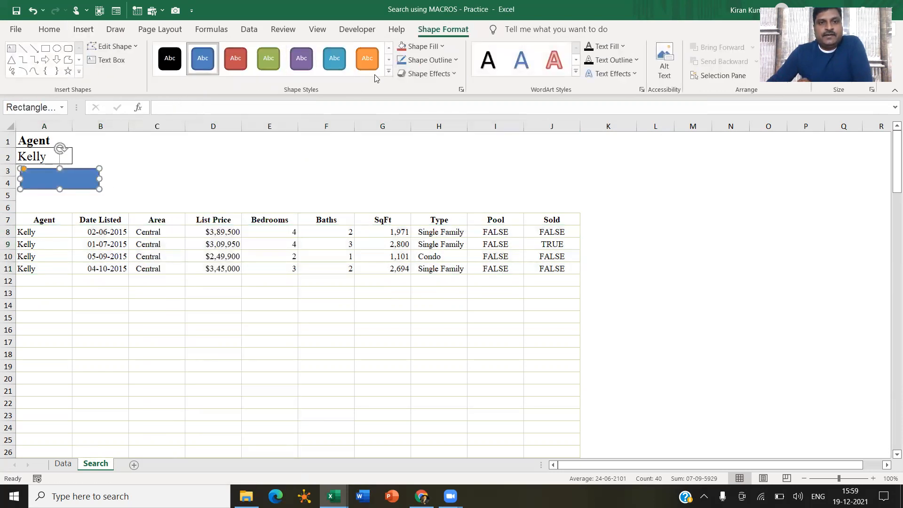
click(388, 71)
click(266, 165)
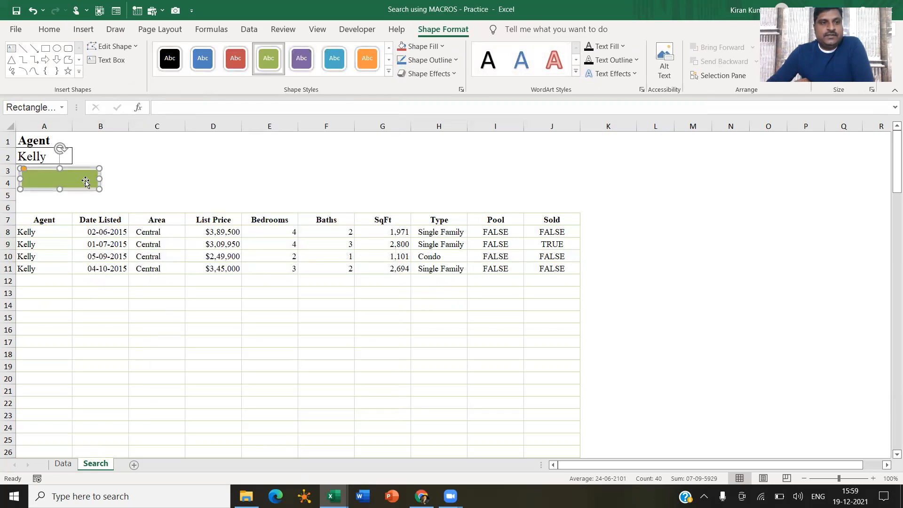
Label the green shape SEARCH in 16-point Times New Roman, centred horizontally and vertically
text(SEARCH)
key(alt)
key(h)
key(f)
key(f)
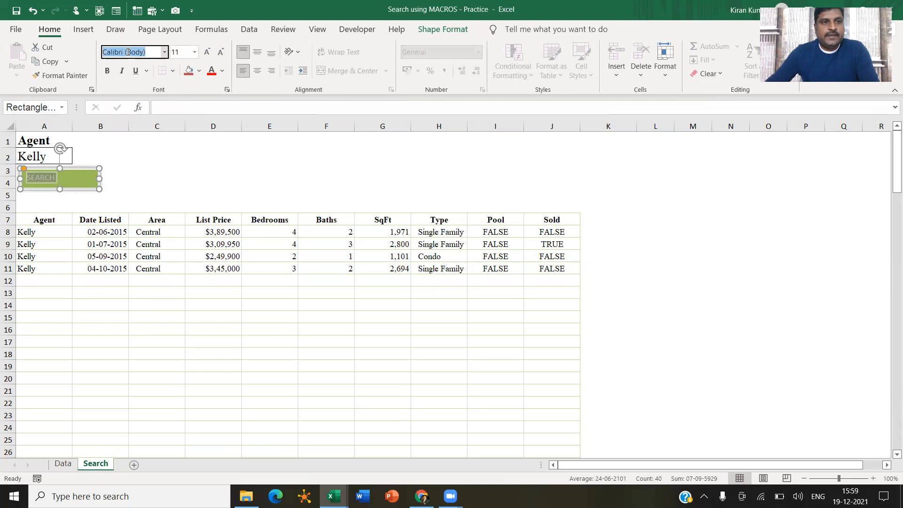
text(Times New Roman)
key(Return)
click(258, 71)
click(257, 51)
click(207, 52)
click(207, 52)
click(207, 51)
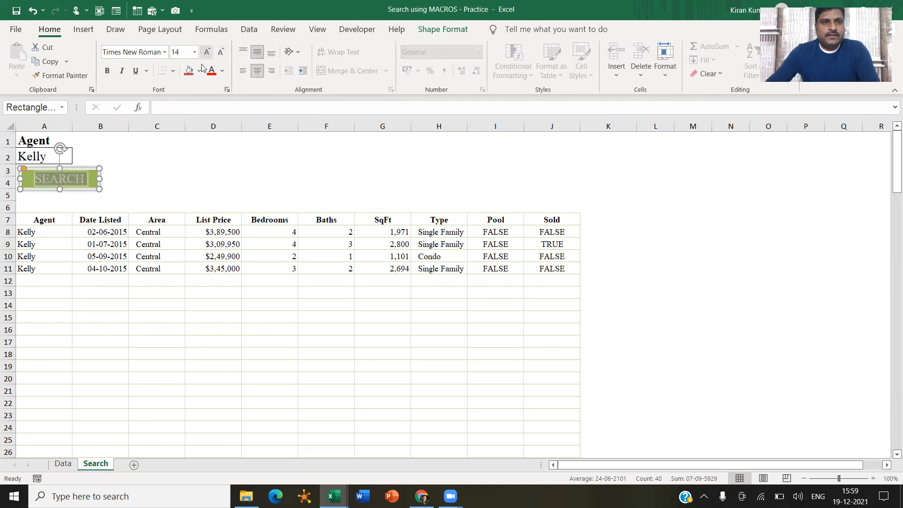
click(159, 182)
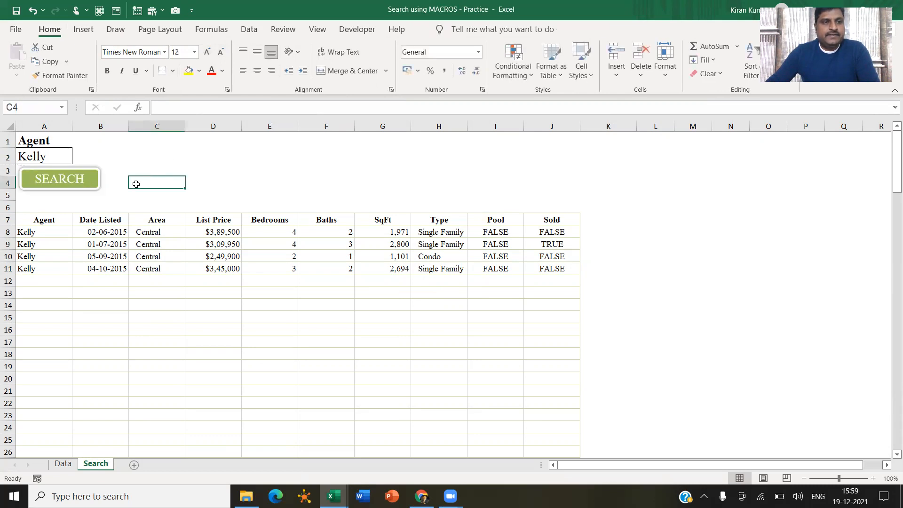
Assign the DataFilter macro to the SEARCH shape
click(84, 173)
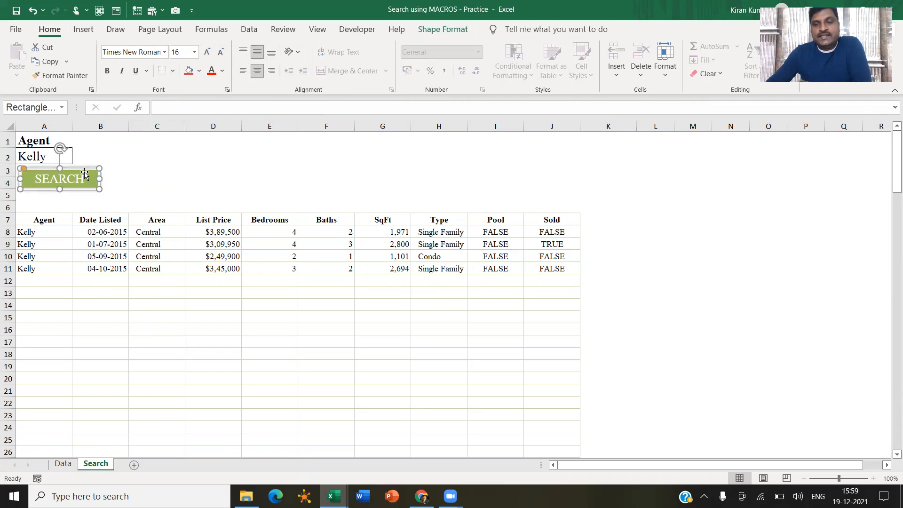
right_click(82, 171)
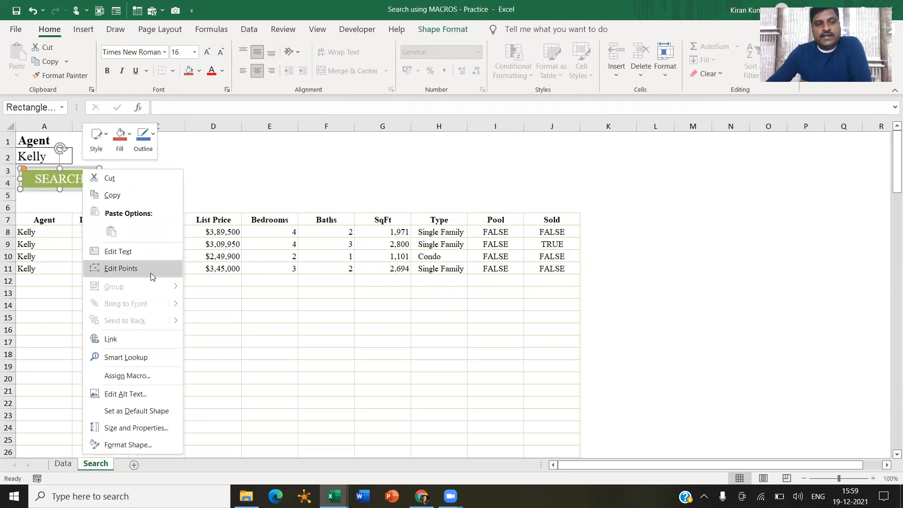
click(147, 378)
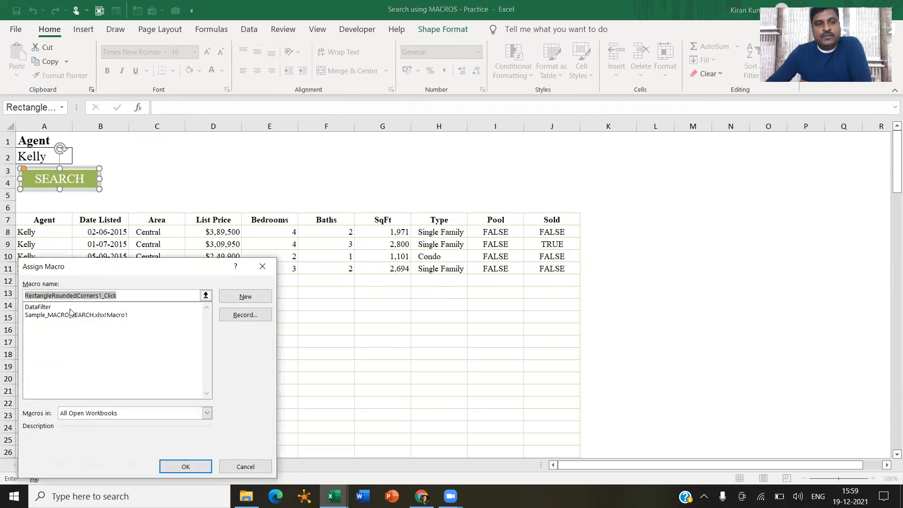
click(43, 308)
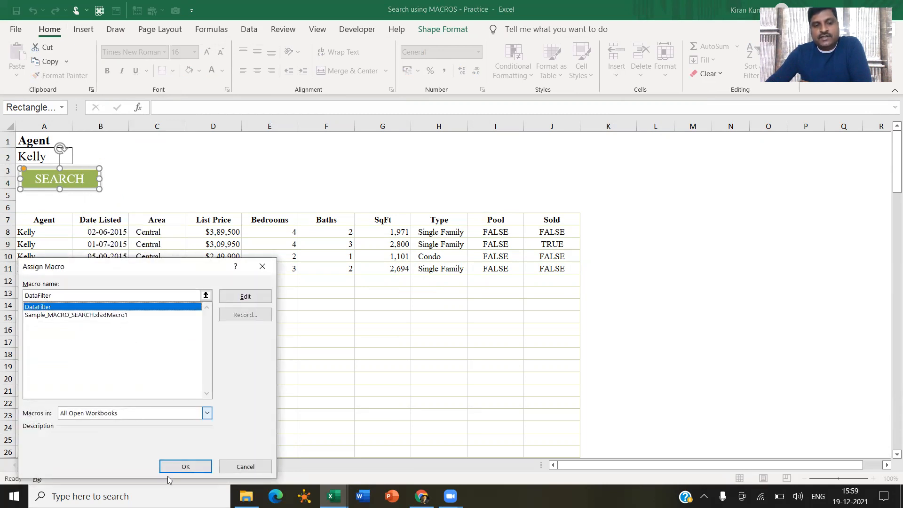
click(186, 463)
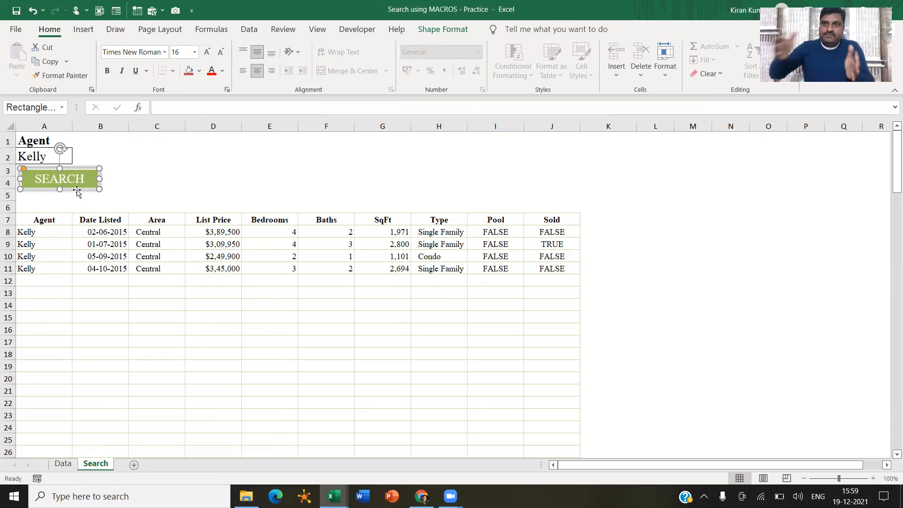
click(168, 170)
Enter another agent from the Data sheet as the criterion in A2 and run the search with the SEARCH shape
click(38, 156)
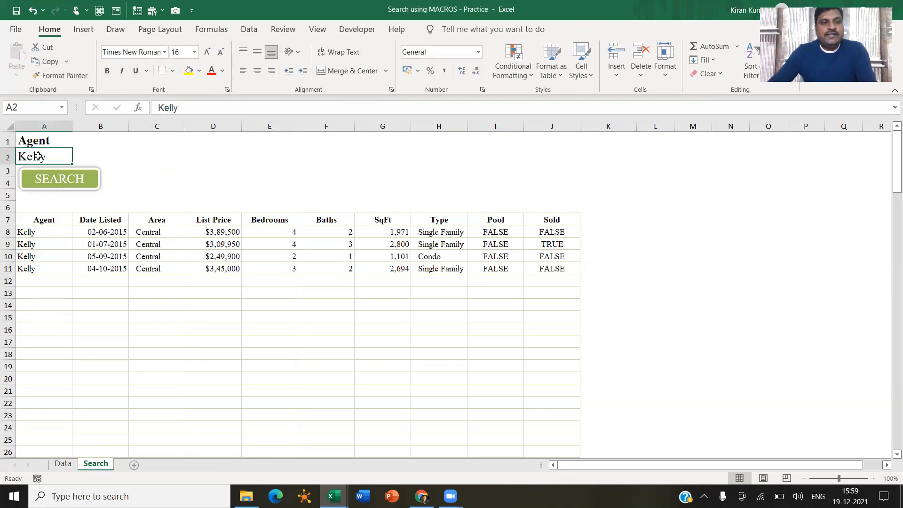
click(61, 464)
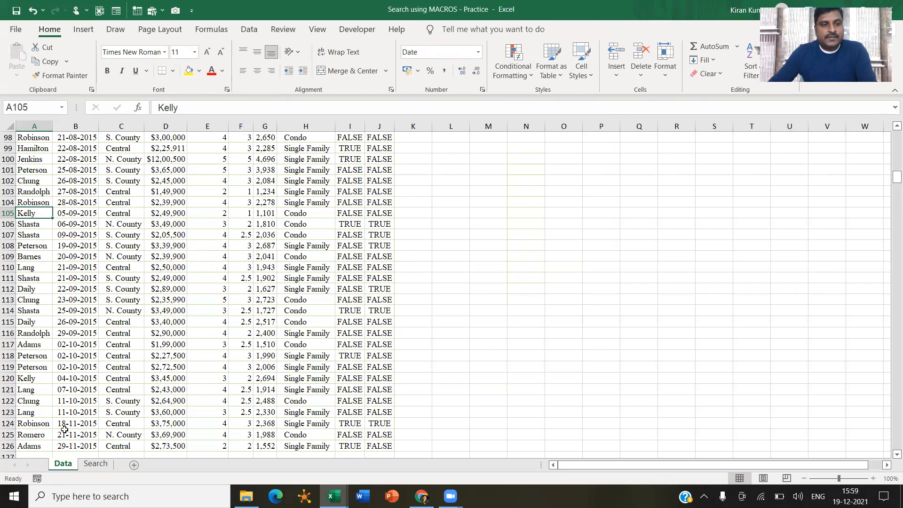
click(95, 463)
text(Shasta)
key(Return)
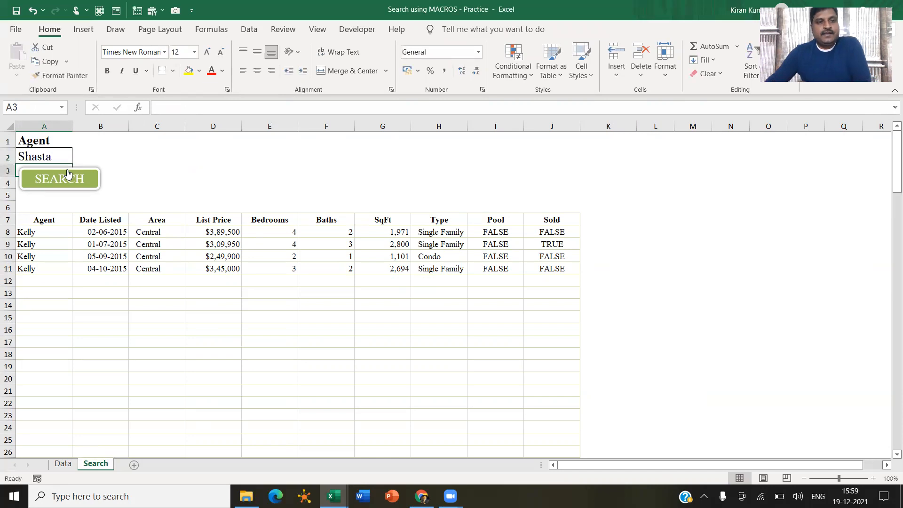
click(68, 177)
scroll(93, 307, down, 7)
scroll(121, 309, up, 7)
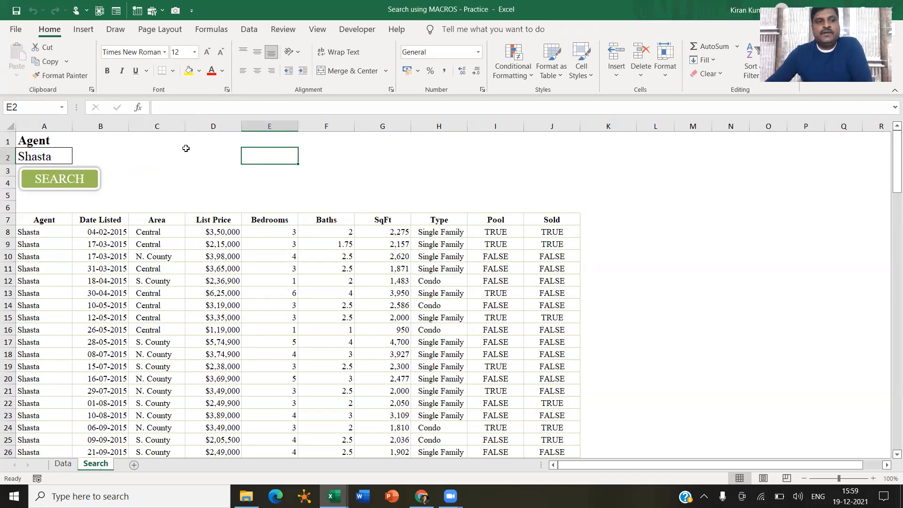
Copy all agent entries without the header from the Data sheet and paste them at M6 on the Search sheet
click(20, 156)
click(64, 465)
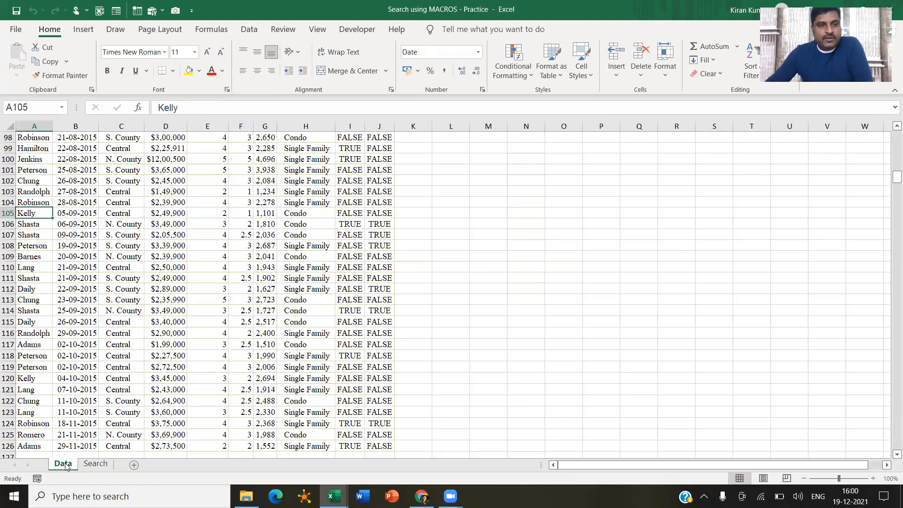
scroll(80, 222, up, 20)
click(43, 151)
key(ctrl+shift+Down)
key(ctrl+c)
click(95, 463)
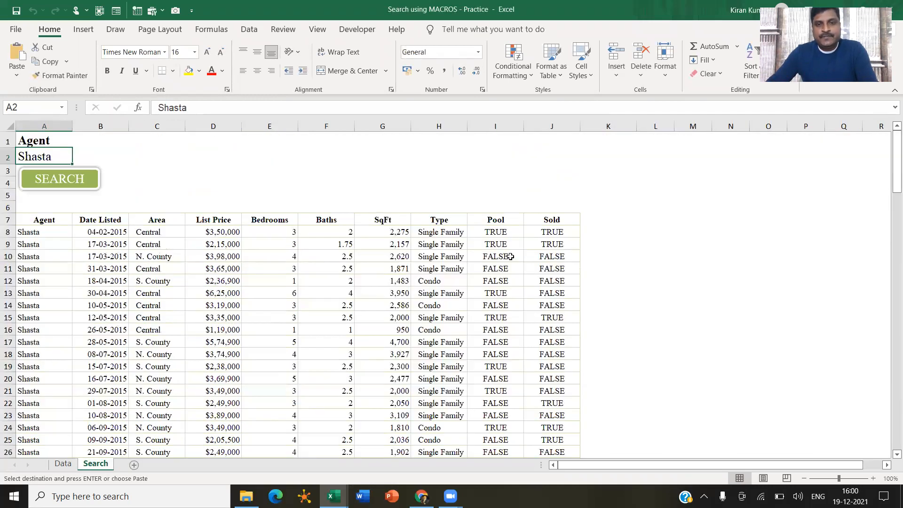
click(675, 210)
key(ctrl+v)
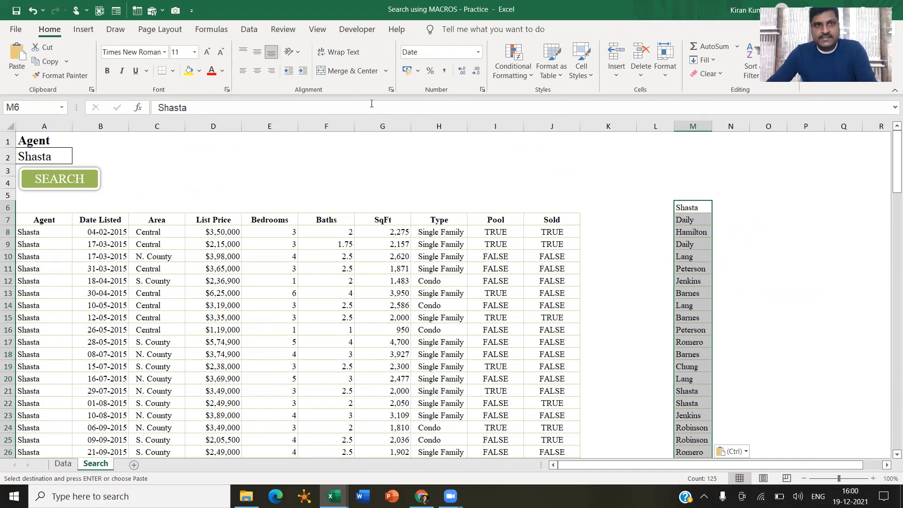
Remove the duplicates from the pasted agent list in column M, treating it as data without headers, and select M6:M19
click(245, 34)
click(502, 61)
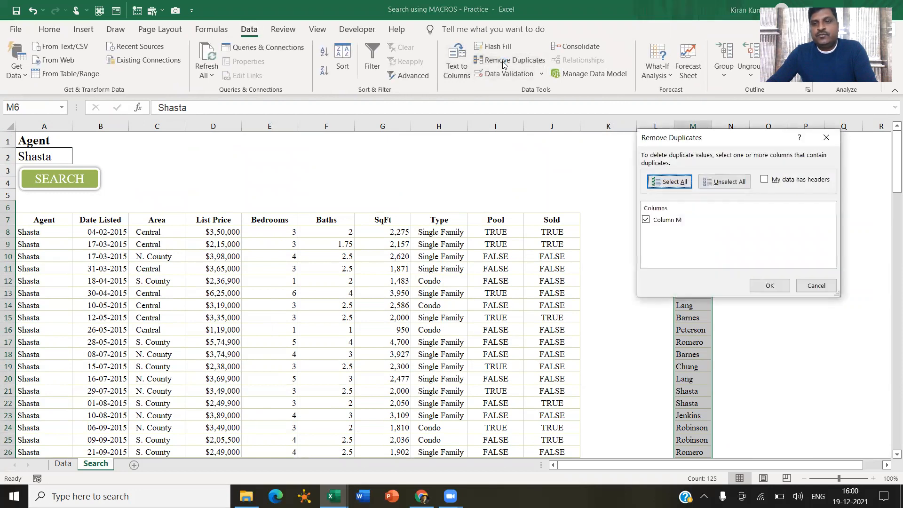
click(771, 285)
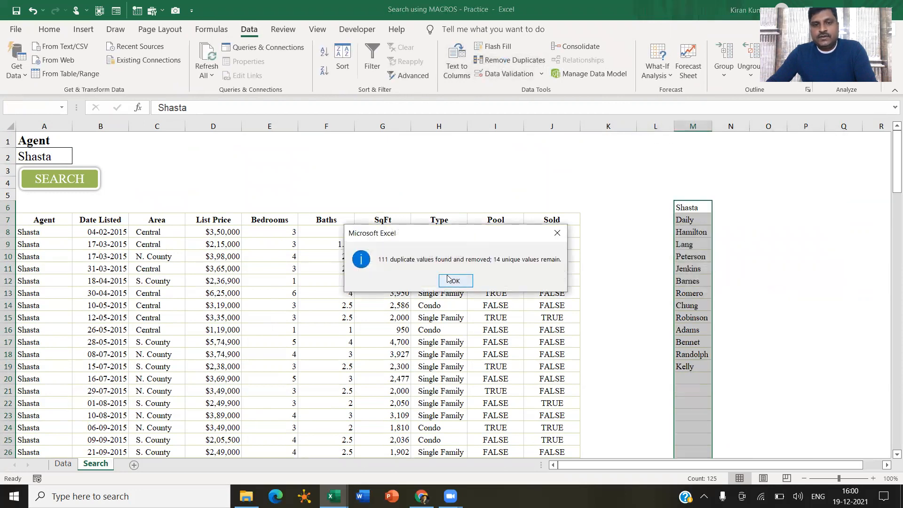
key(Return)
drag(691, 207, 691, 367)
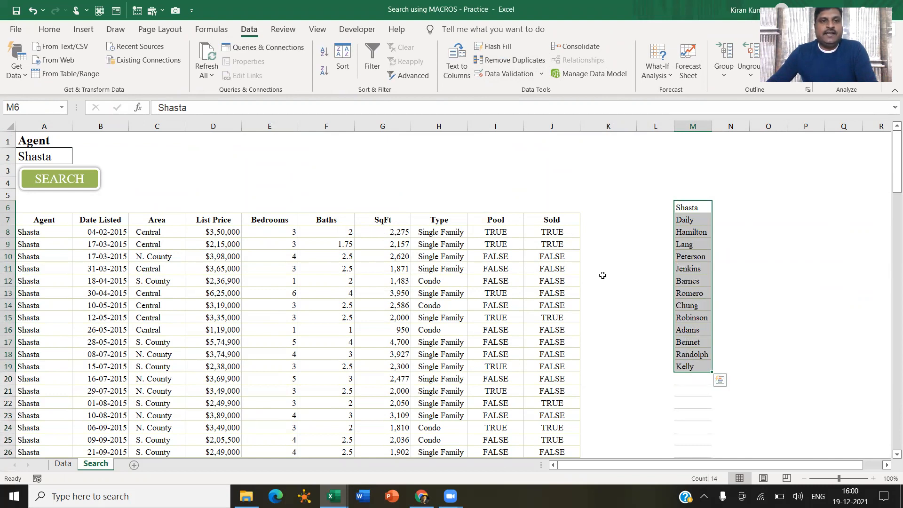
Give column M a white fill and reselect the agent list in M6:M19
click(690, 126)
click(49, 29)
click(198, 72)
click(188, 101)
click(703, 227)
drag(691, 207, 705, 369)
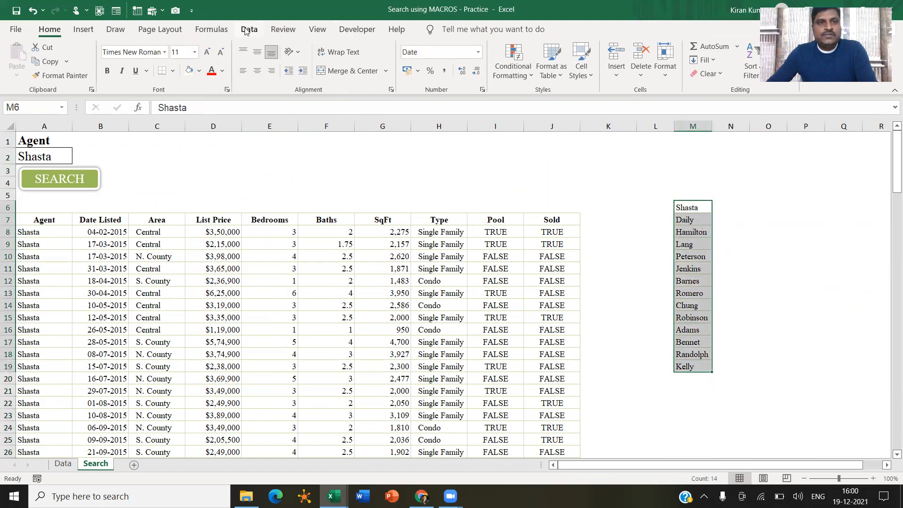
Add list data validation to the agent criterion cell A2 with the source =$M$6:$M$19
click(53, 156)
click(248, 29)
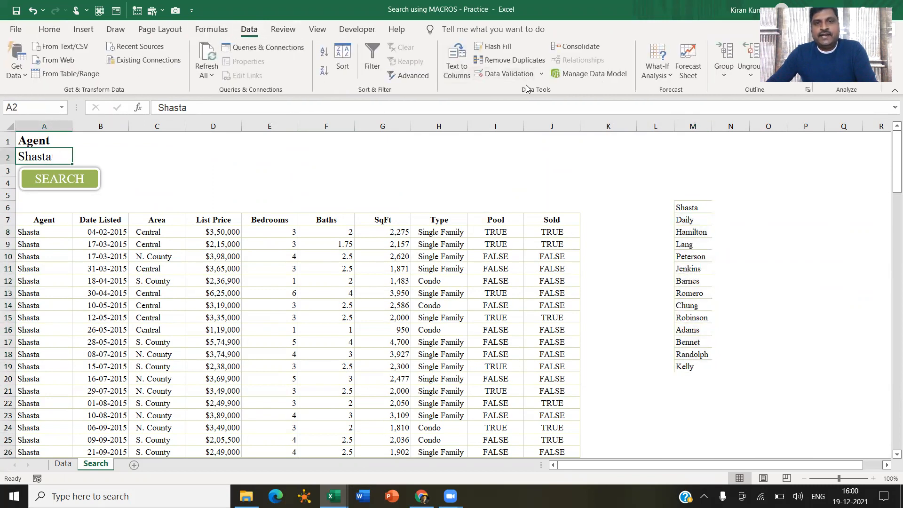
click(508, 74)
click(645, 179)
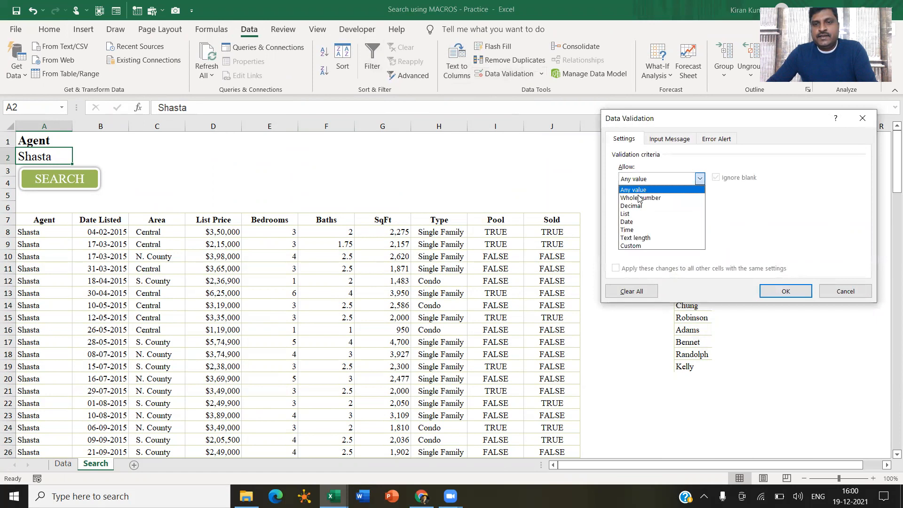
click(630, 214)
click(676, 229)
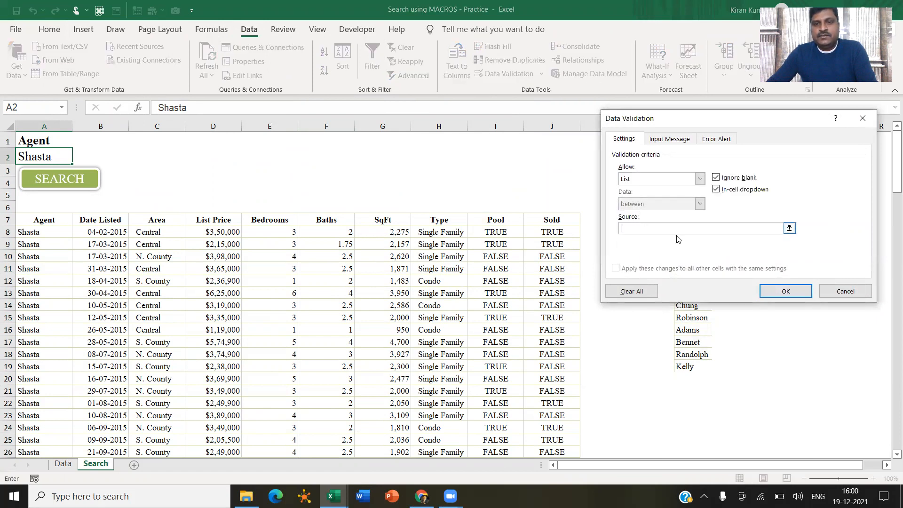
drag(684, 120, 387, 120)
drag(686, 208, 681, 367)
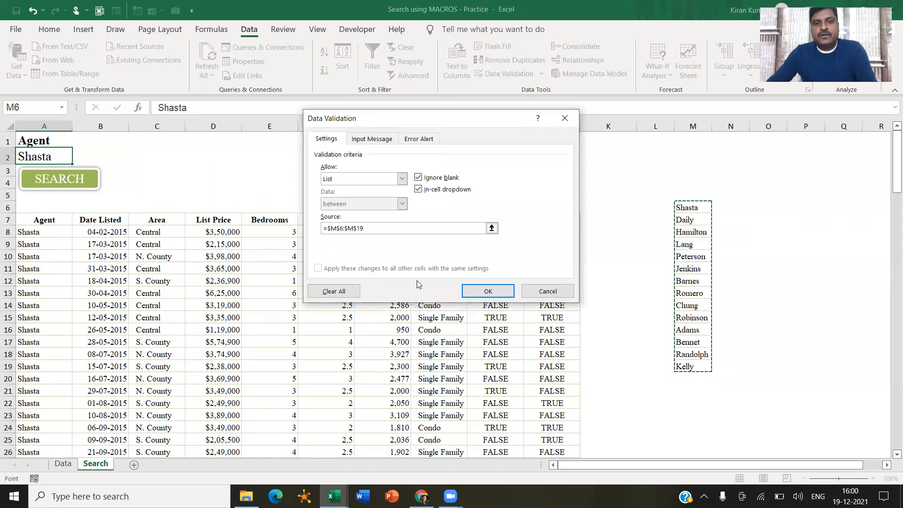
click(492, 292)
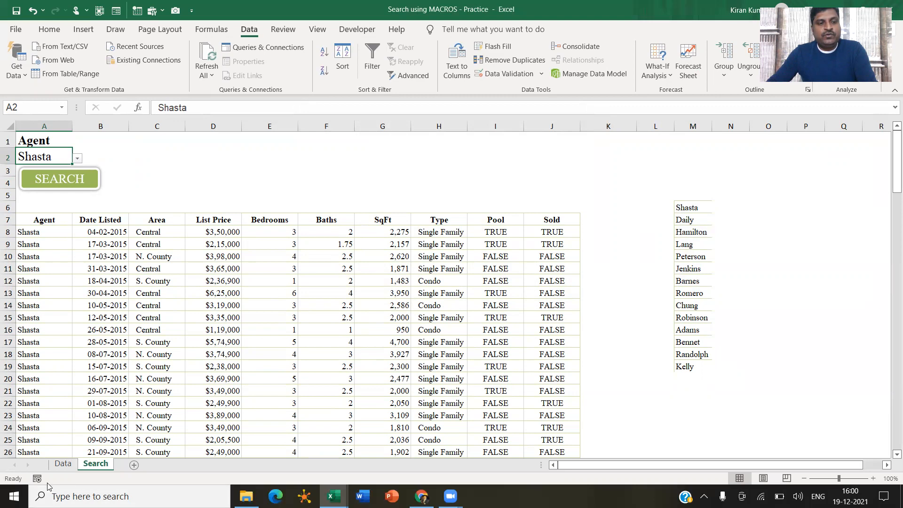
Choose two different agents in turn from the drop-down in A2 and run the search for each one
click(77, 159)
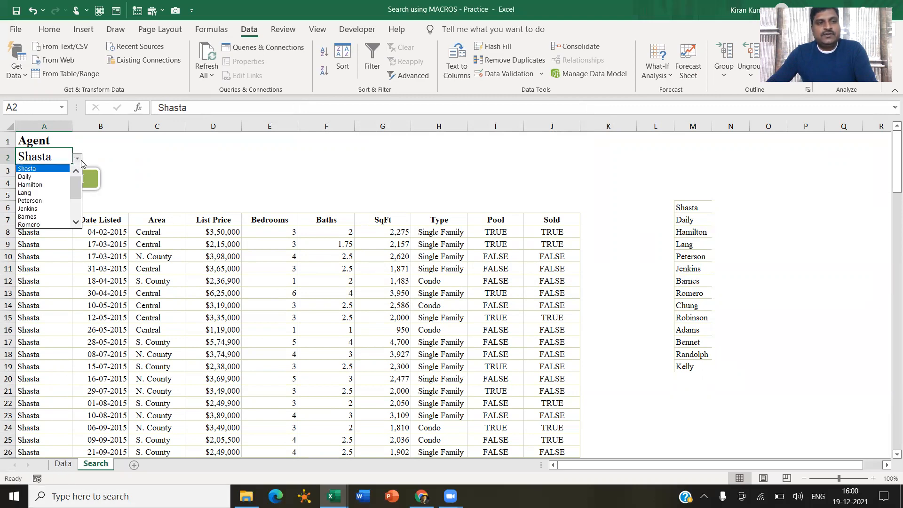
click(35, 194)
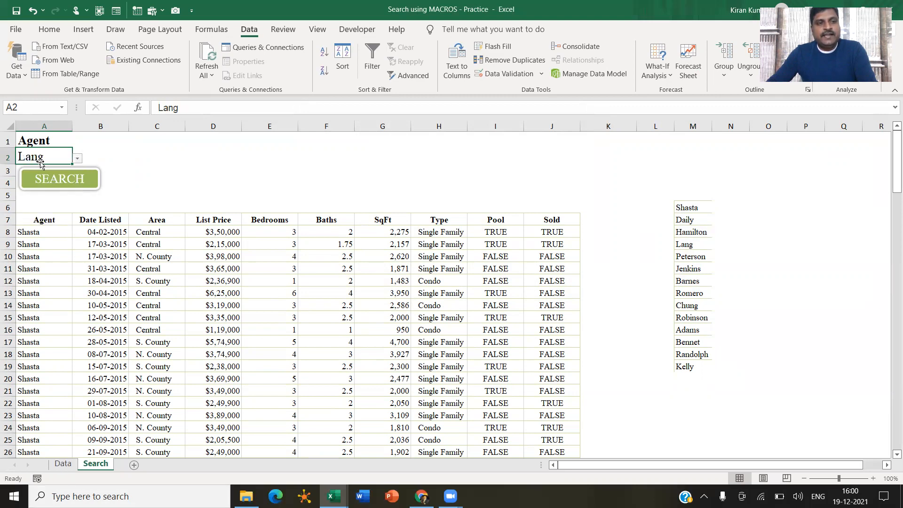
click(65, 182)
click(78, 159)
scroll(46, 207, down, 2)
click(46, 220)
click(70, 184)
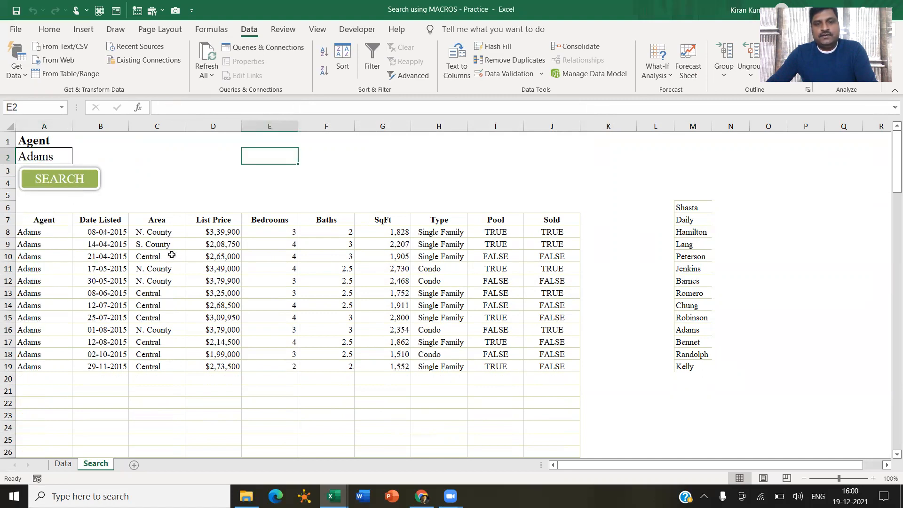
Enter the heading "List of Agents" in M5 above the unique names and make it bold and italic
click(684, 197)
text(List of )
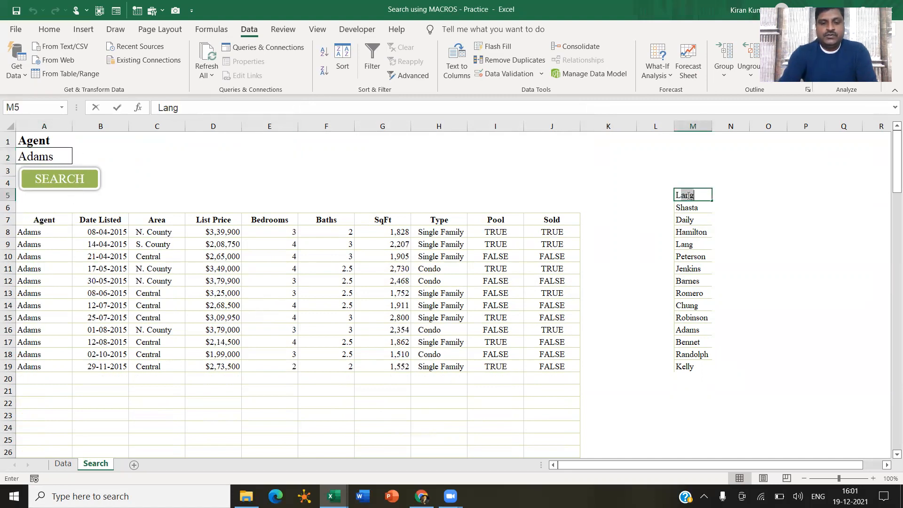
text(Agen)
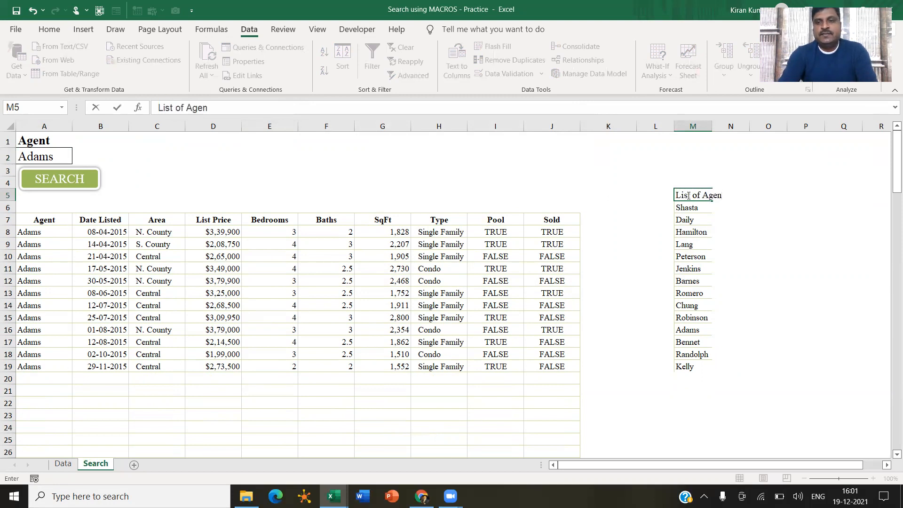
text(ts)
key(Return)
click(686, 195)
key(ctrl+b)
key(ctrl+i)
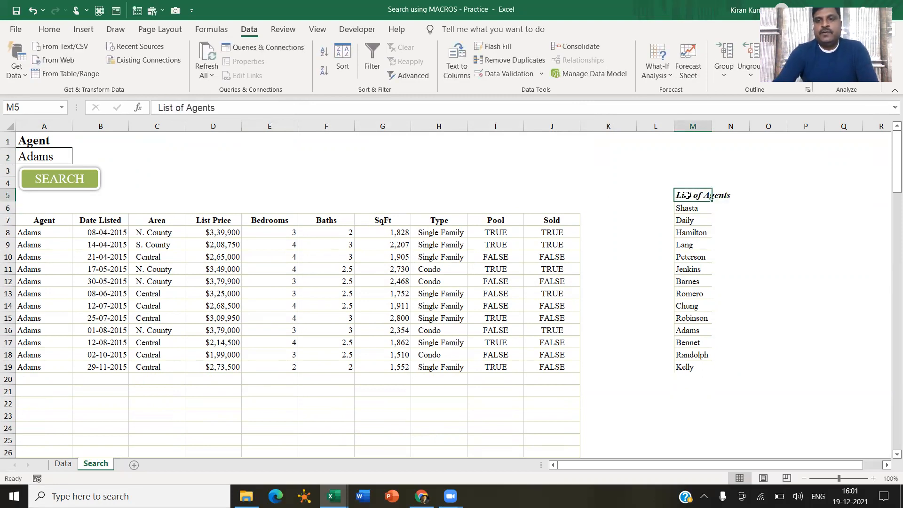